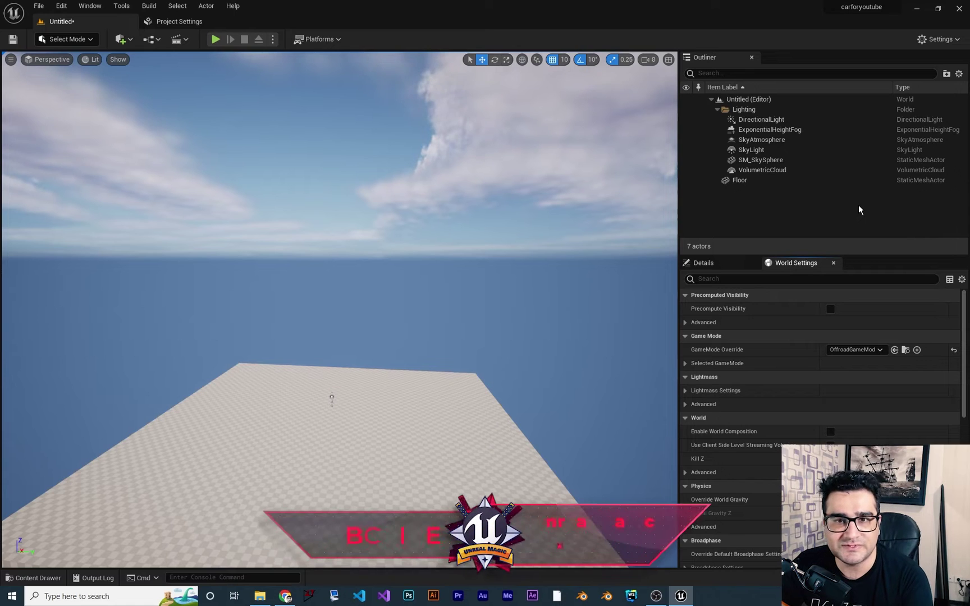
# Enable the beta Landmass plugin for the project and restart the editor
pyautogui.click(62, 5)
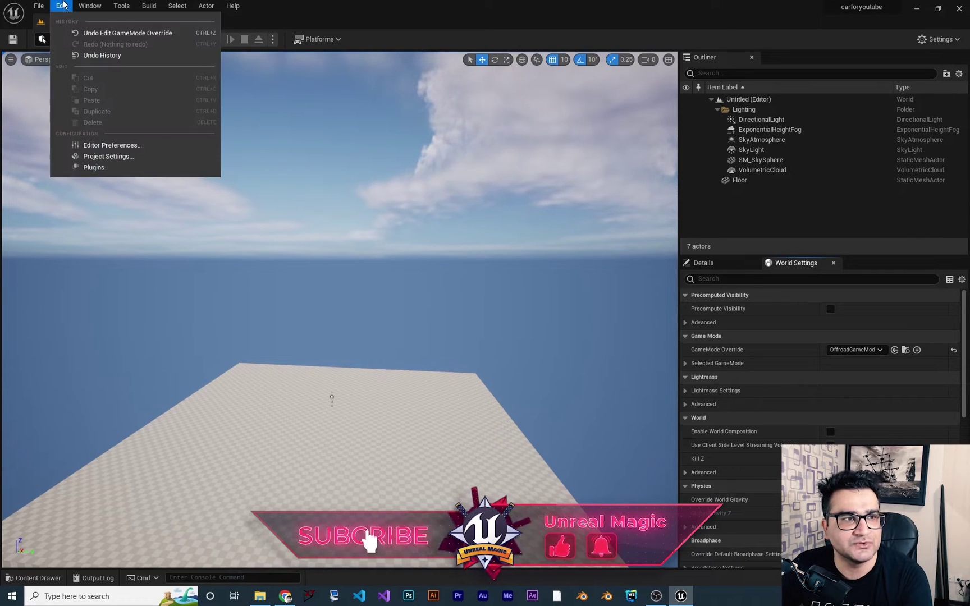
pyautogui.click(101, 166)
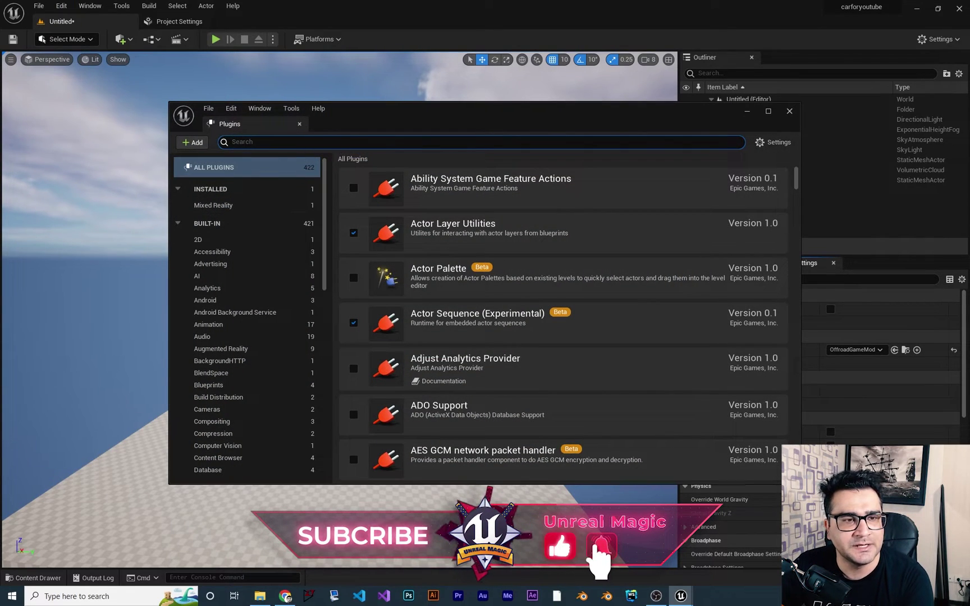
pyautogui.write('landmas')
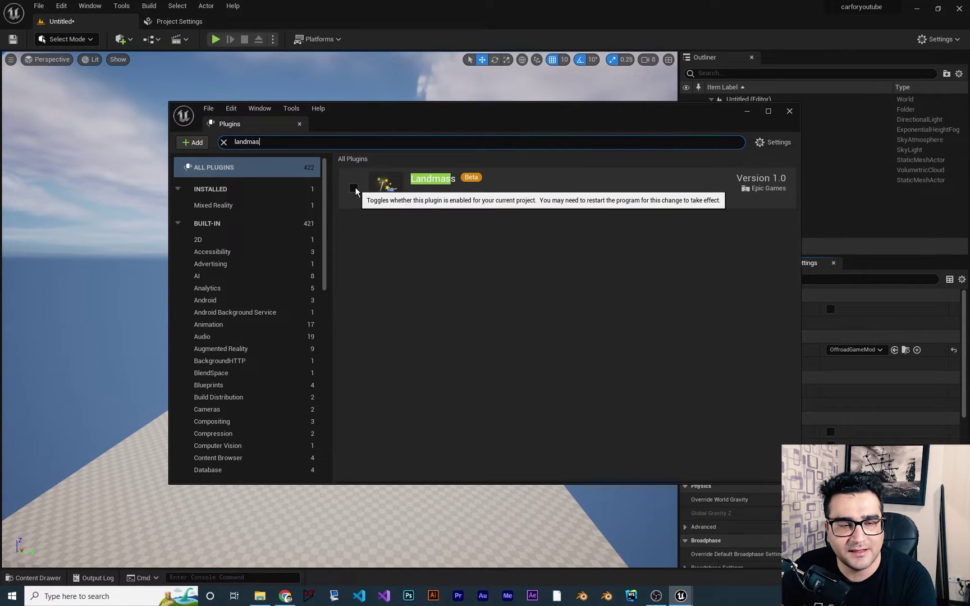
pyautogui.click(354, 188)
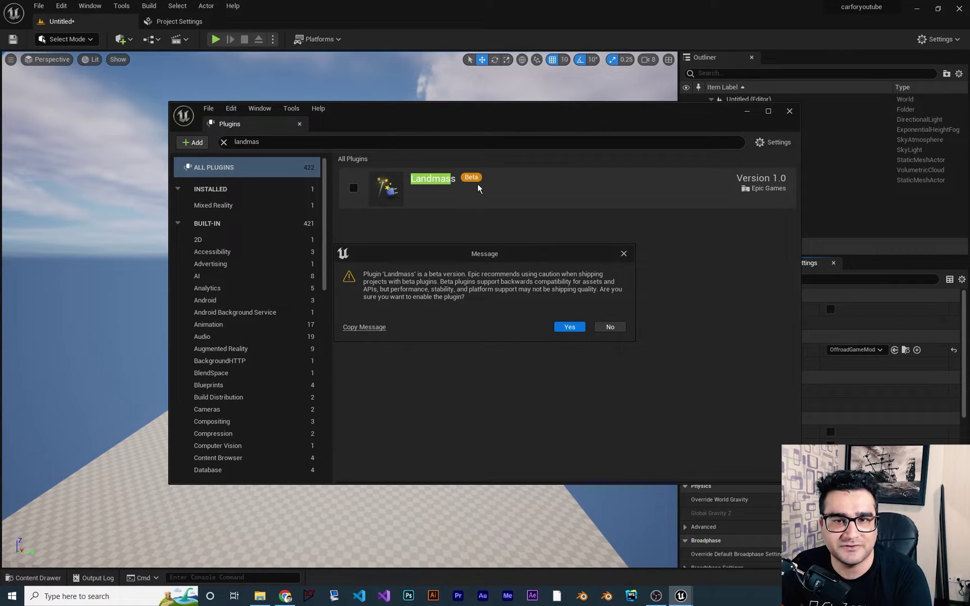
pyautogui.click(569, 327)
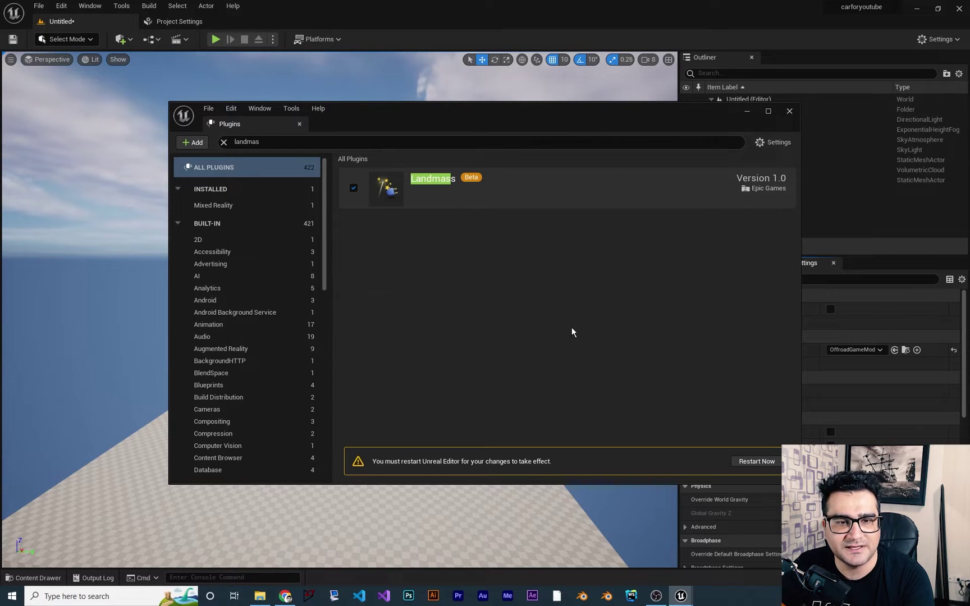
pyautogui.click(757, 462)
pyautogui.click(513, 413)
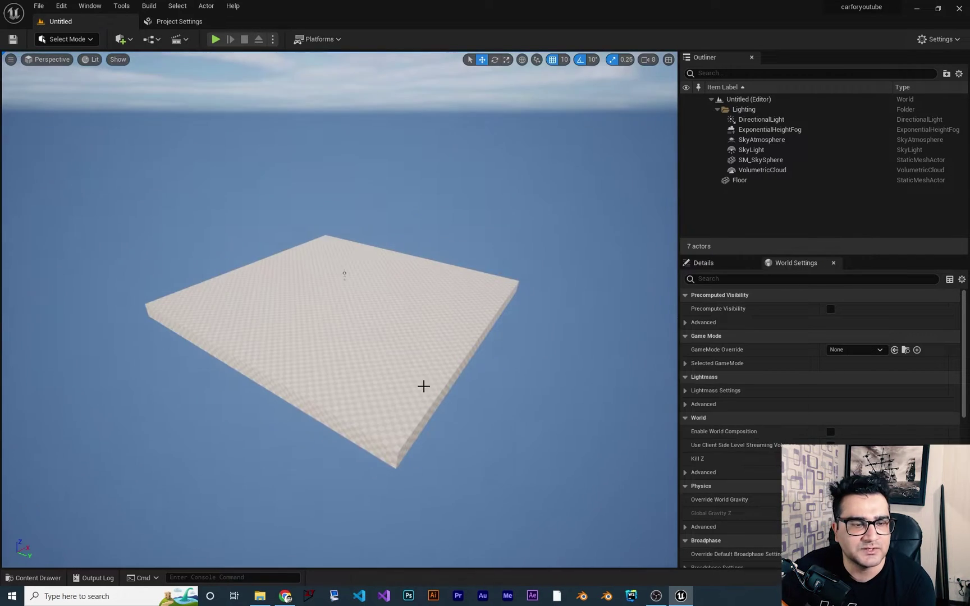
# Delete the floor from the level and create a new landscape with edit layers enabled, using the M_Rock_Sandstone material
pyautogui.click(389, 350)
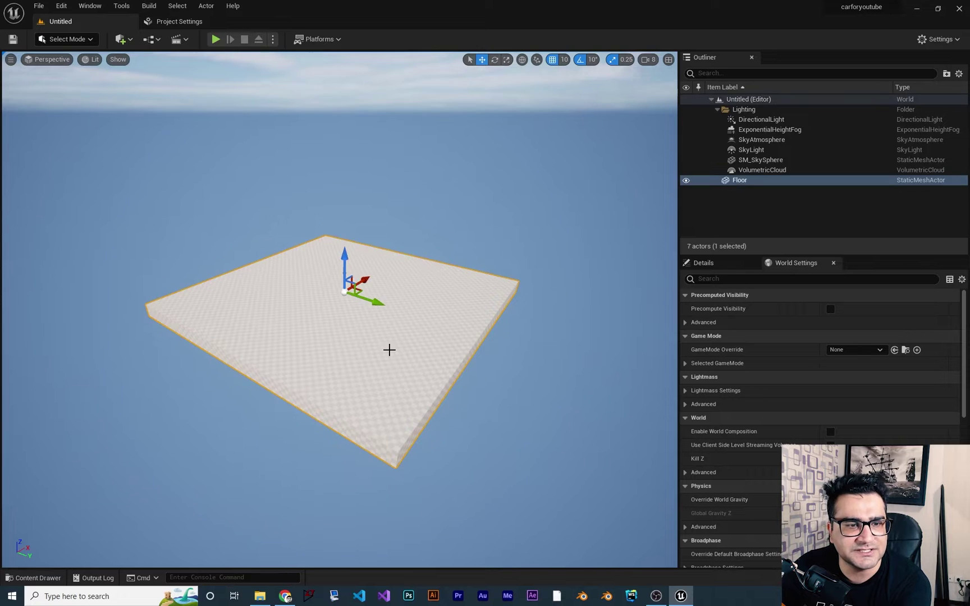
pyautogui.press('Delete')
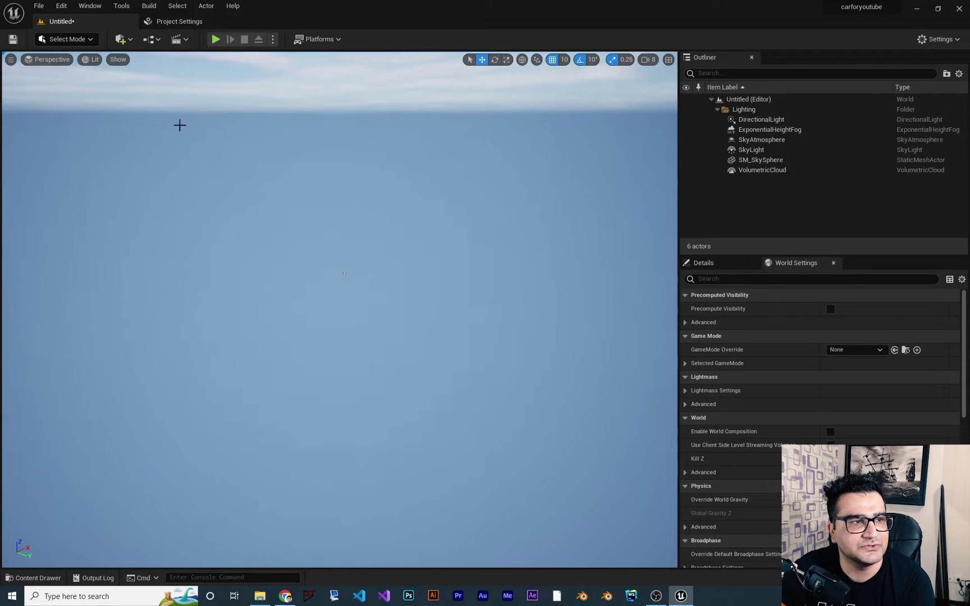
pyautogui.click(66, 39)
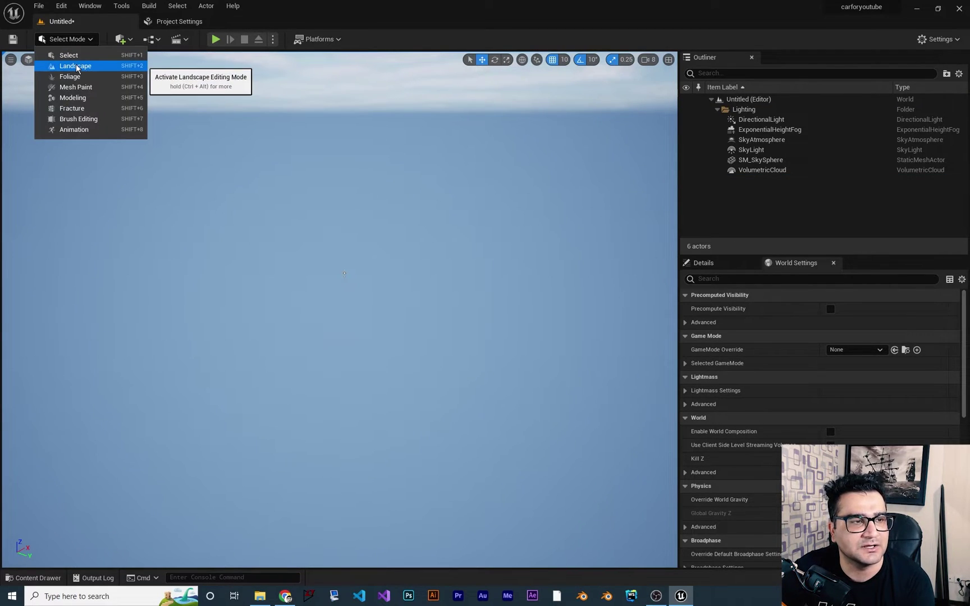
pyautogui.click(77, 65)
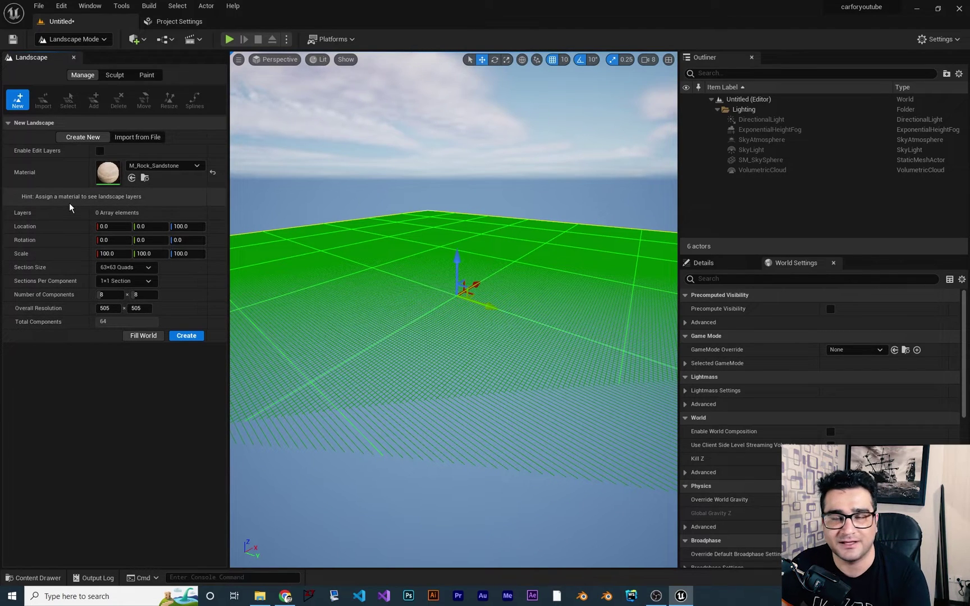
pyautogui.moveTo(354, 283)
pyautogui.mouseDown(button='right')
pyautogui.moveTo(343, 309)
pyautogui.moveTo(357, 284)
pyautogui.mouseUp(button='right')
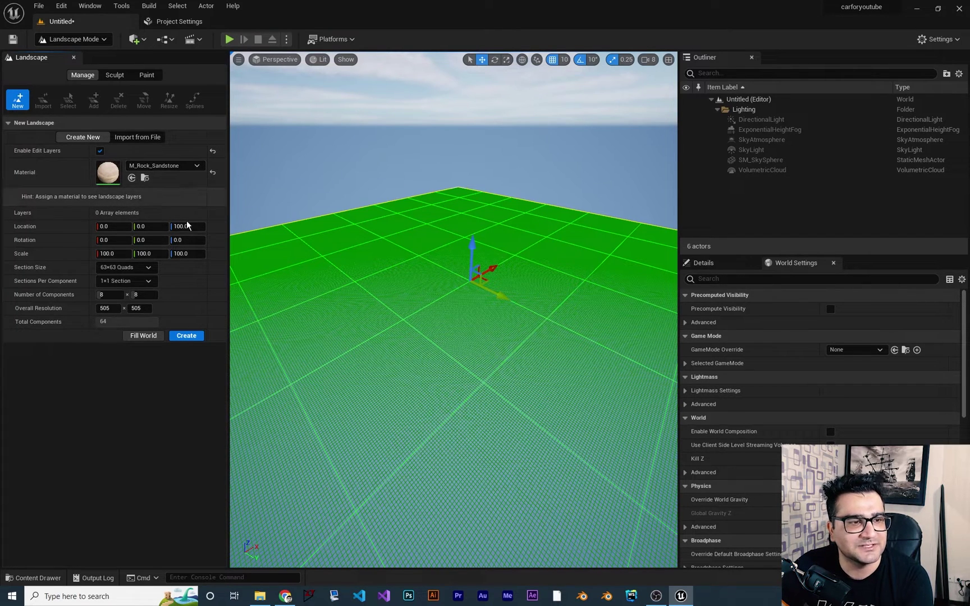
pyautogui.click(189, 341)
pyautogui.press('s')
pyautogui.moveTo(393, 382)
pyautogui.mouseDown(button='right')
pyautogui.moveTo(463, 410)
pyautogui.moveTo(414, 390)
pyautogui.mouseUp(button='right')
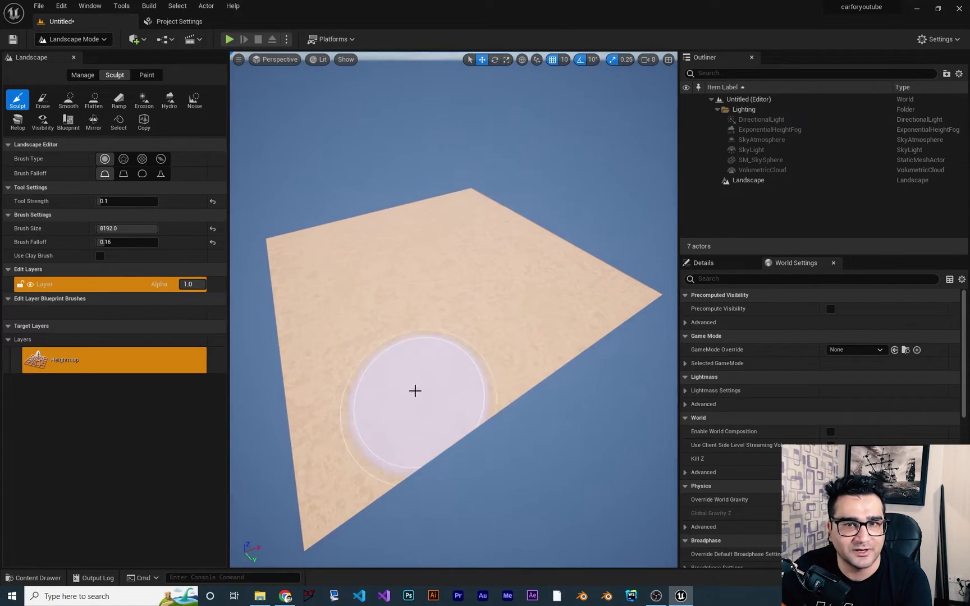
pyautogui.click(755, 180)
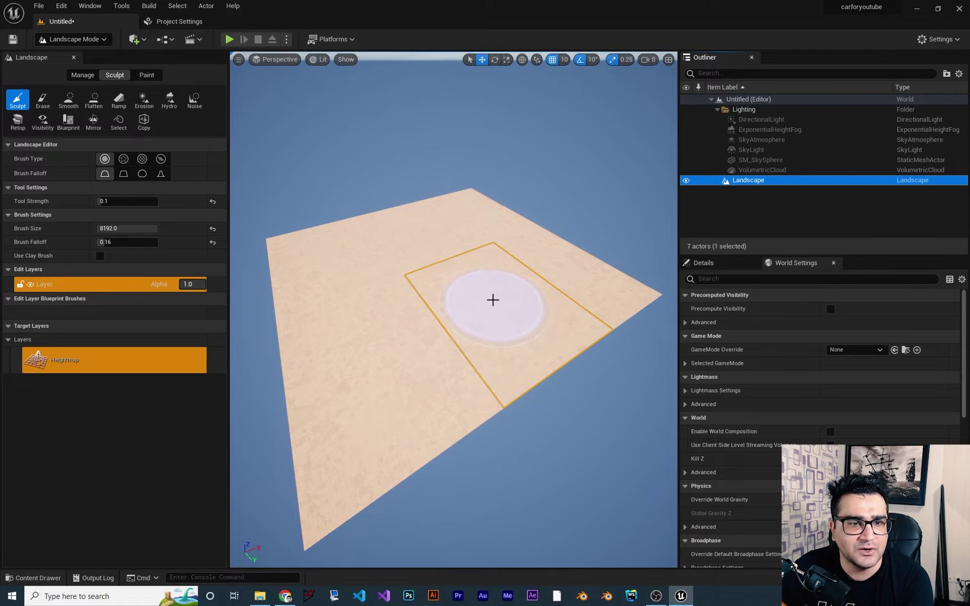
pyautogui.click(69, 122)
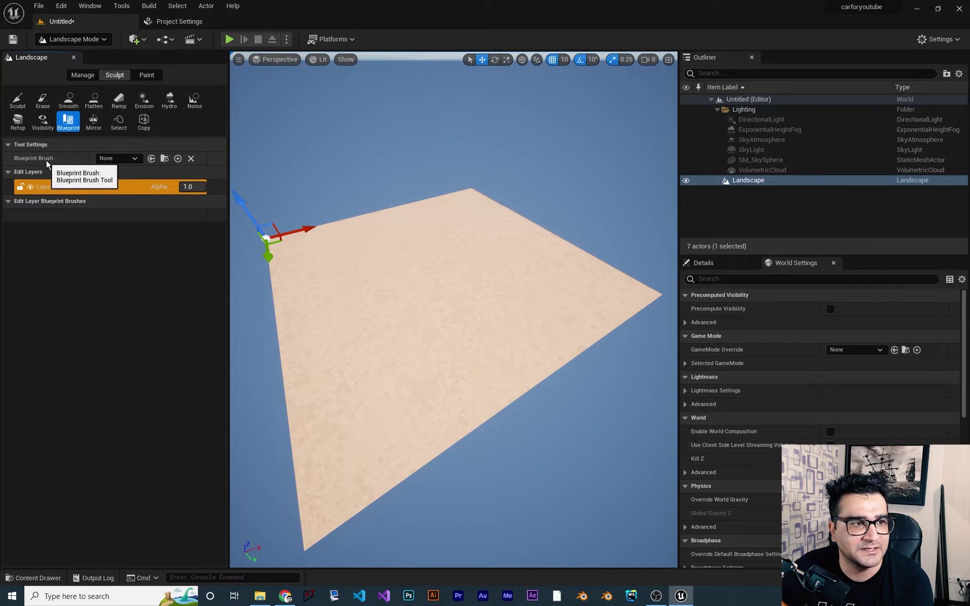
pyautogui.click(113, 159)
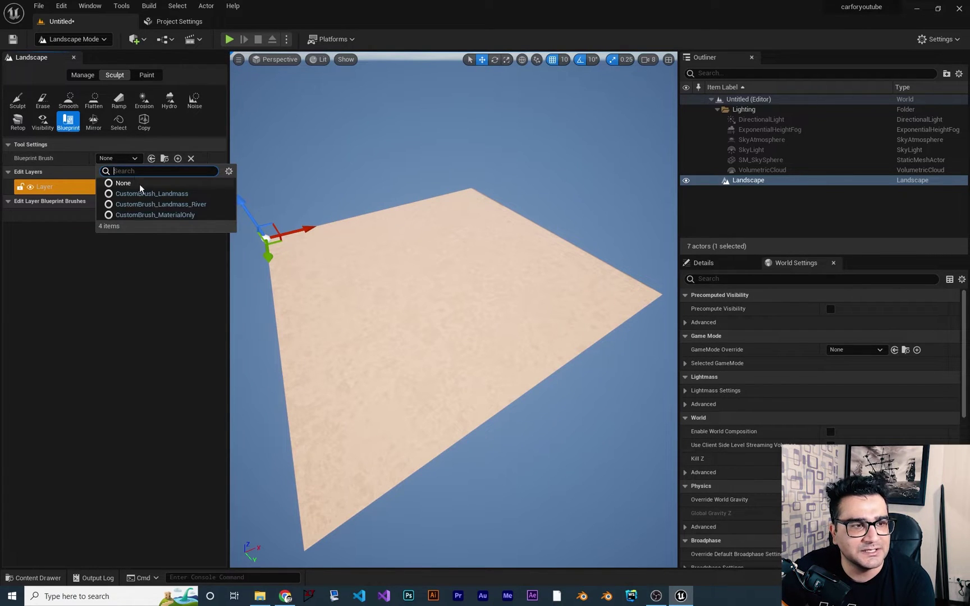
pyautogui.click(130, 315)
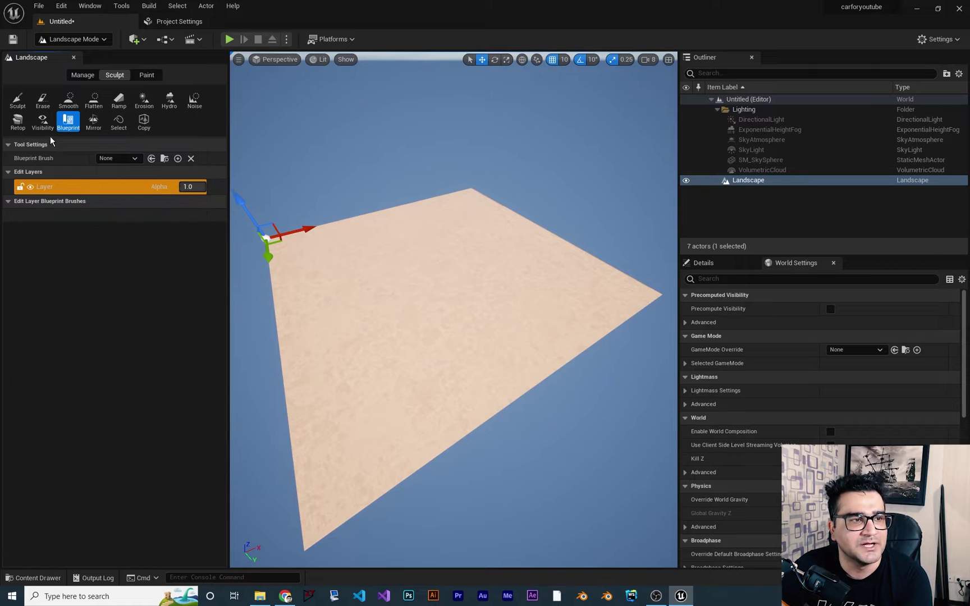
pyautogui.click(17, 99)
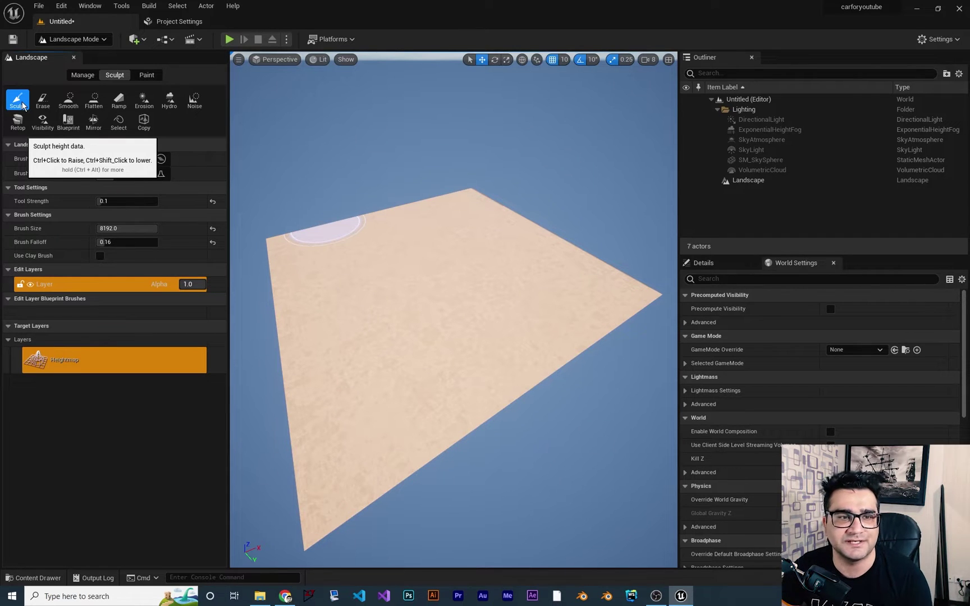
# Place a CustomBrush_Landmass blueprint brush on the landscape to raise a triangular hill
pyautogui.click(68, 122)
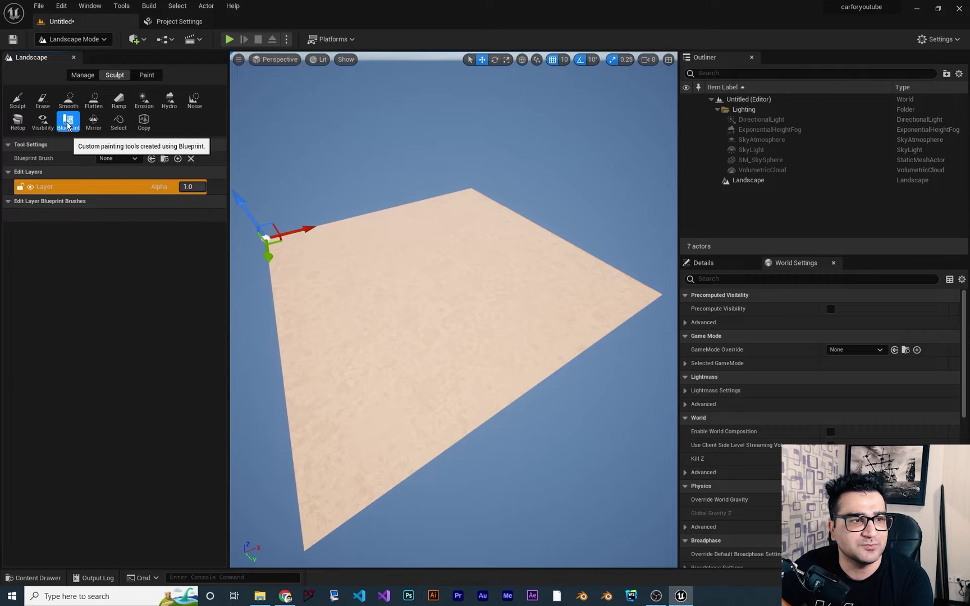
pyautogui.click(115, 159)
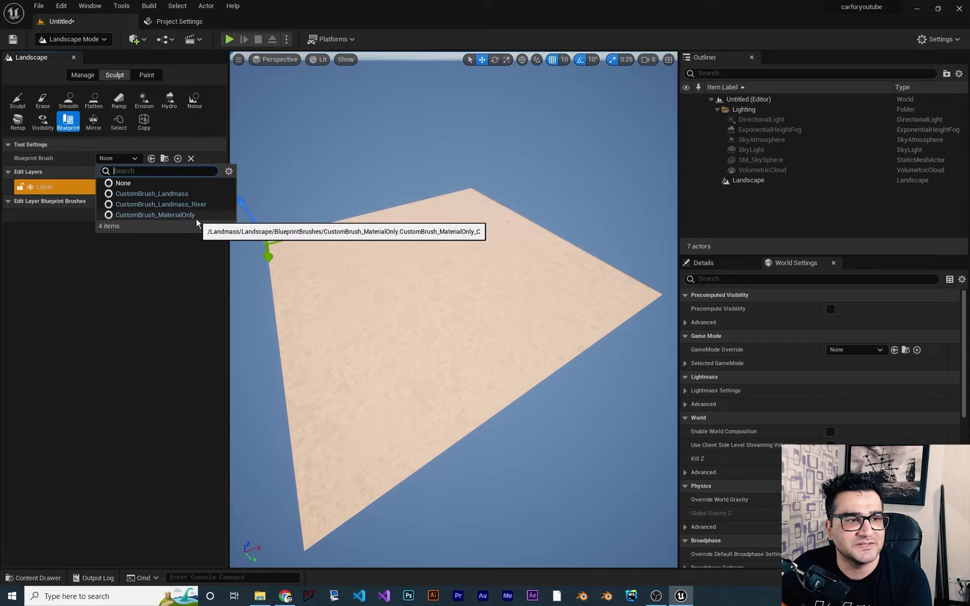
pyautogui.click(171, 195)
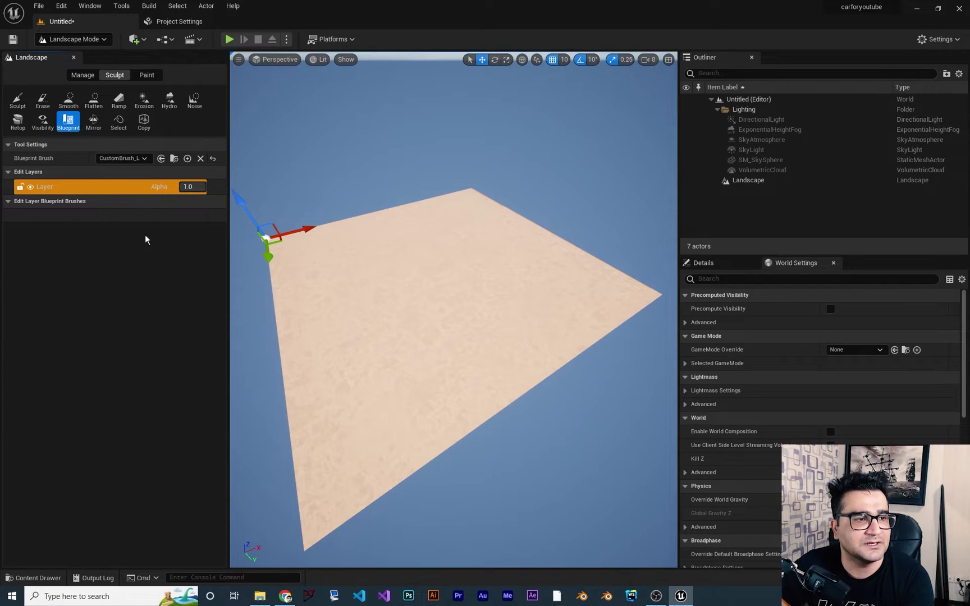
pyautogui.click(69, 189)
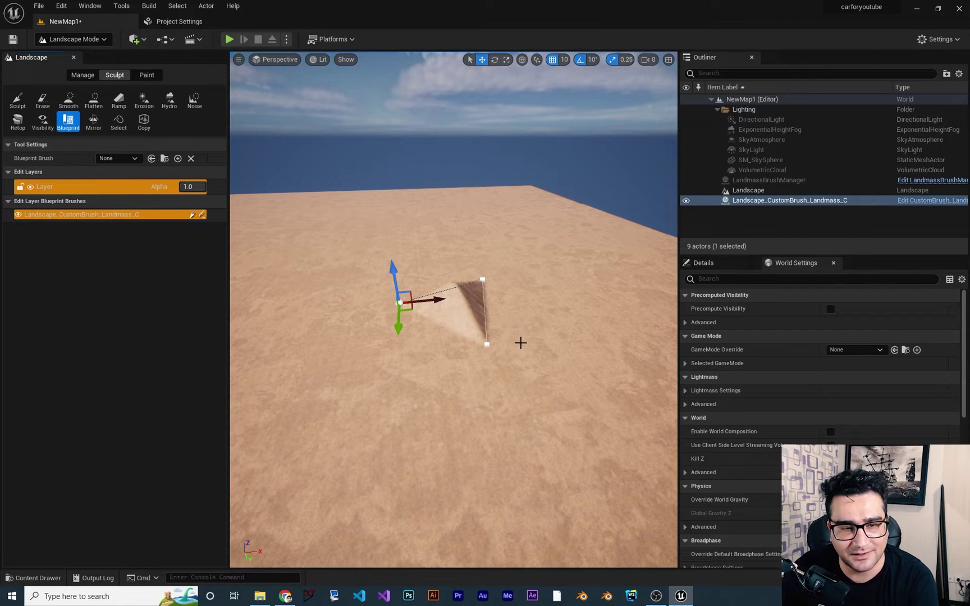
pyautogui.moveTo(537, 331); pyautogui.dragTo(536, 331, button='right')
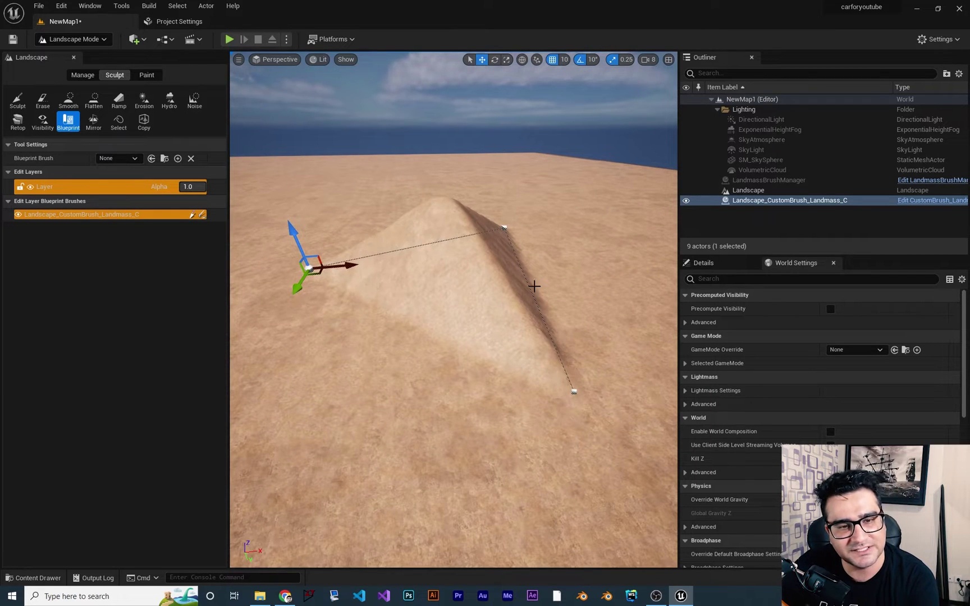
pyautogui.moveTo(570, 379); pyautogui.dragTo(570, 379, button='right')
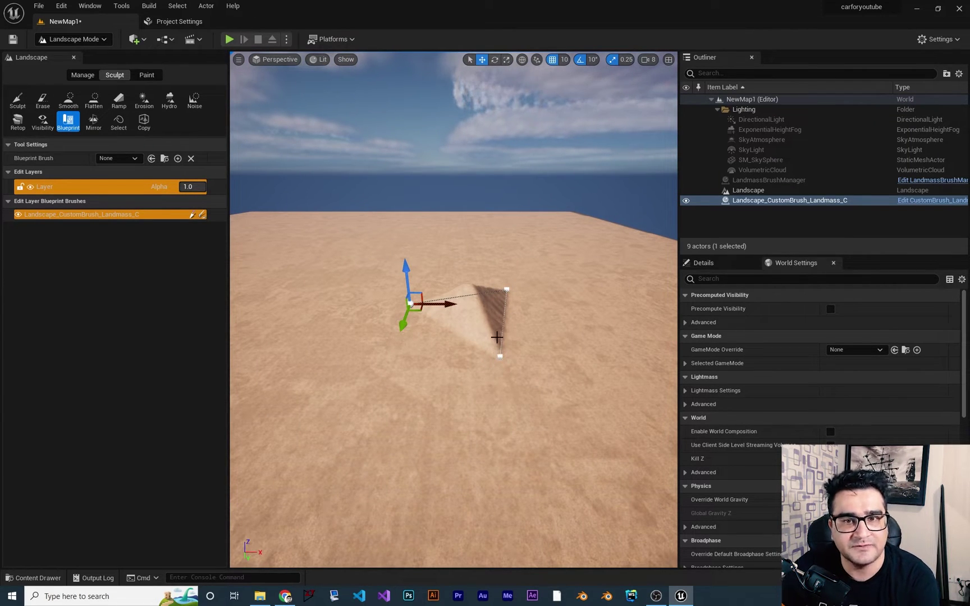
# Rename the landscape's edit layer to Layer01
pyautogui.click(70, 187)
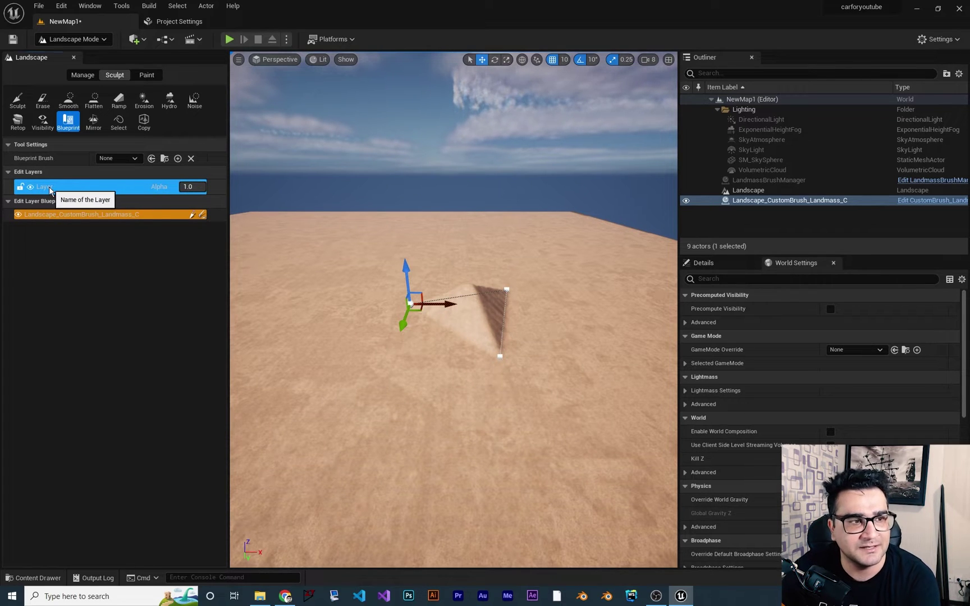
pyautogui.doubleClick(46, 187)
pyautogui.click(60, 187)
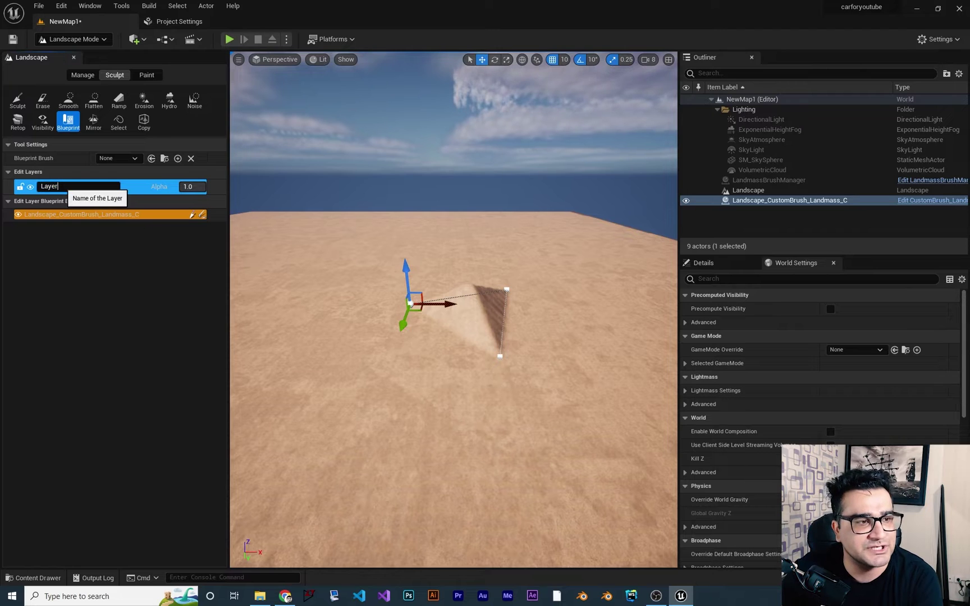
pyautogui.write('01')
pyautogui.press('Return')
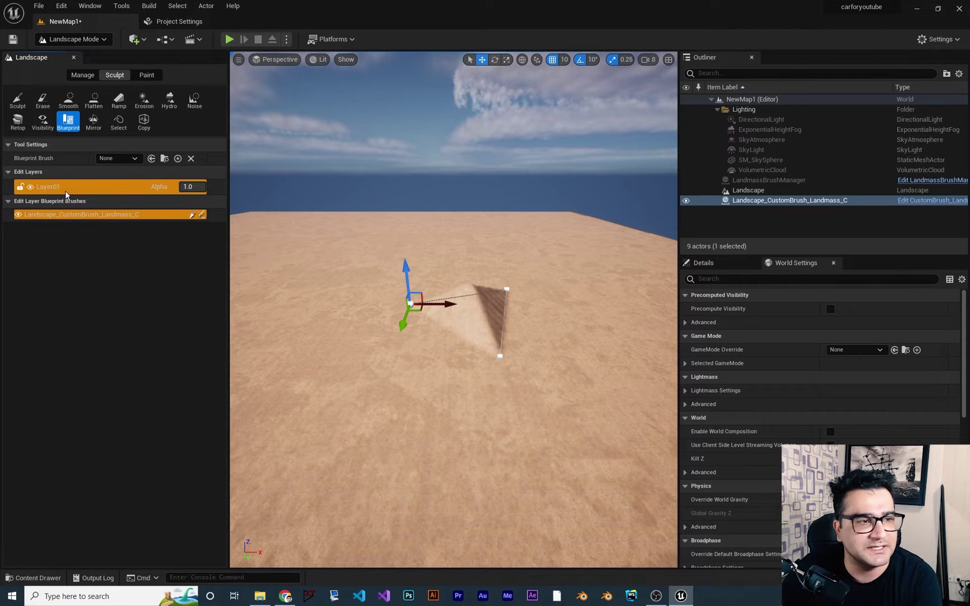
# Rename the Landmass brush actor to LM_mountain
pyautogui.click(66, 216)
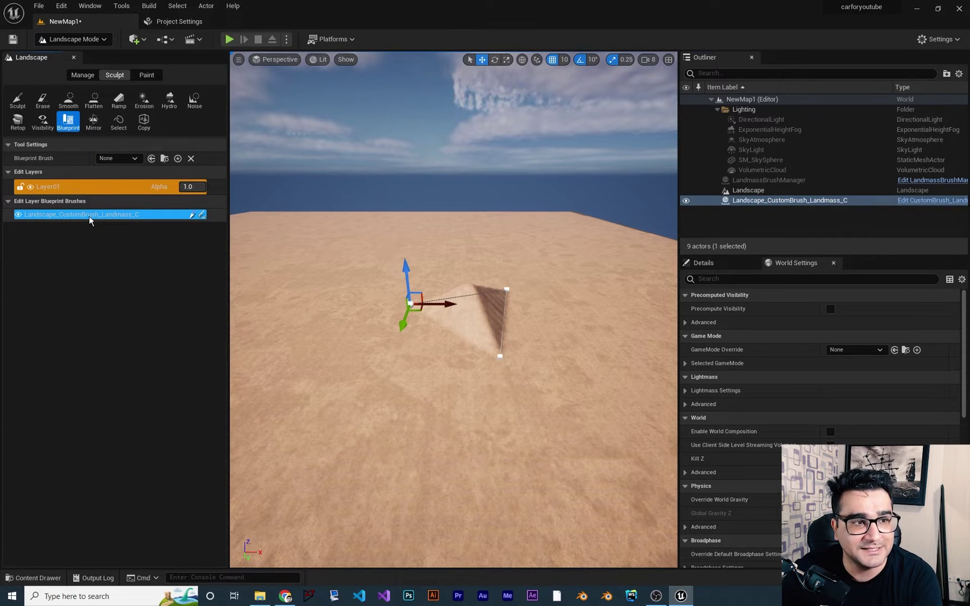
pyautogui.press('F2')
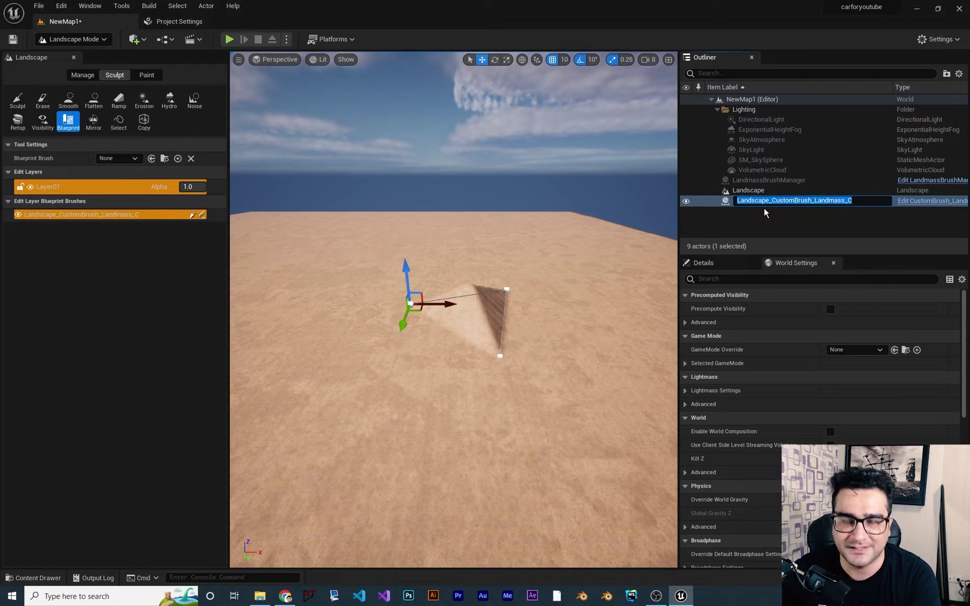
pyautogui.write('LM')
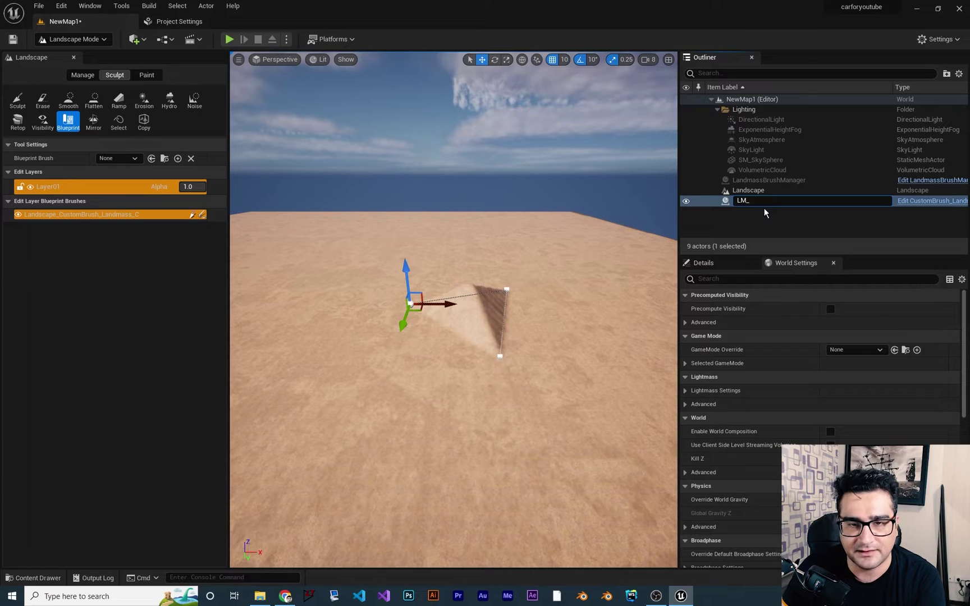
pyautogui.write('_mounta')
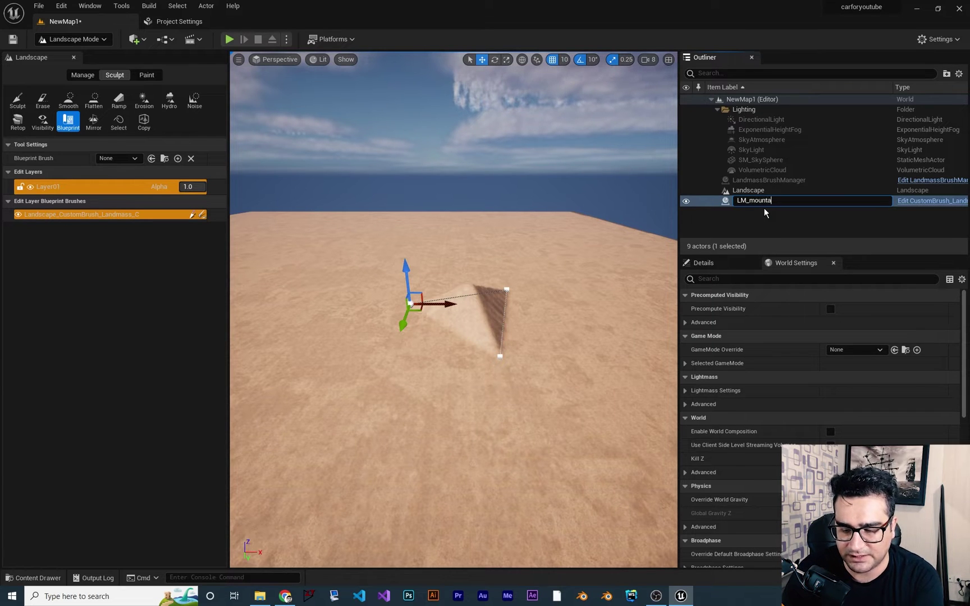
pyautogui.write('int')
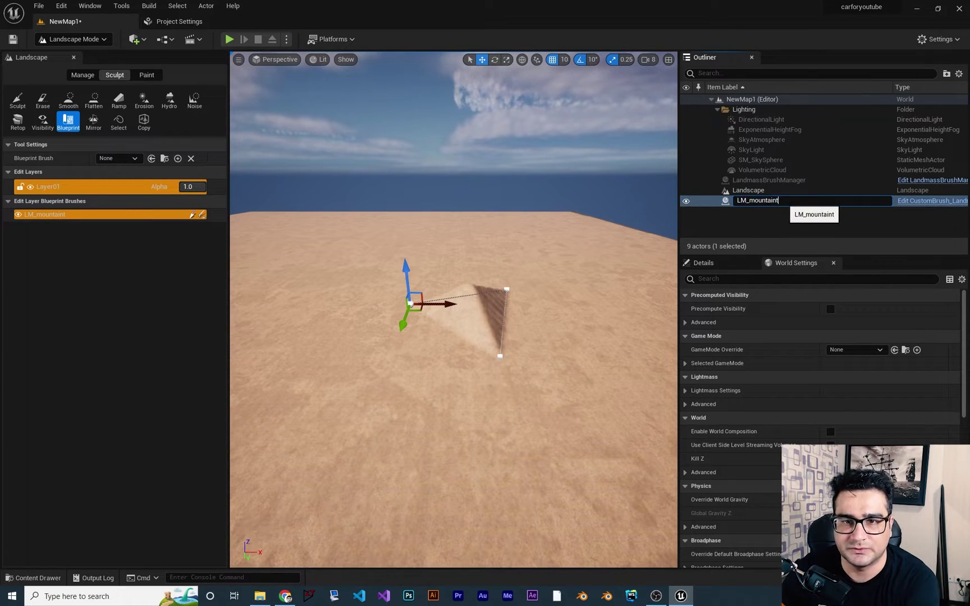
pyautogui.press('Return')
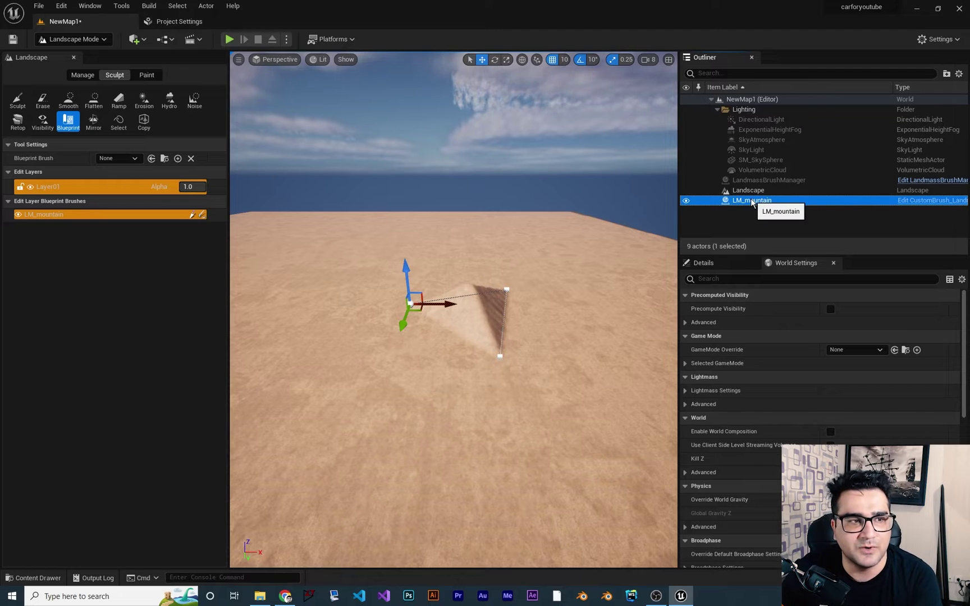
# Turn the LM_mountain brush's effect on the landscape off and back on
pyautogui.click(96, 216)
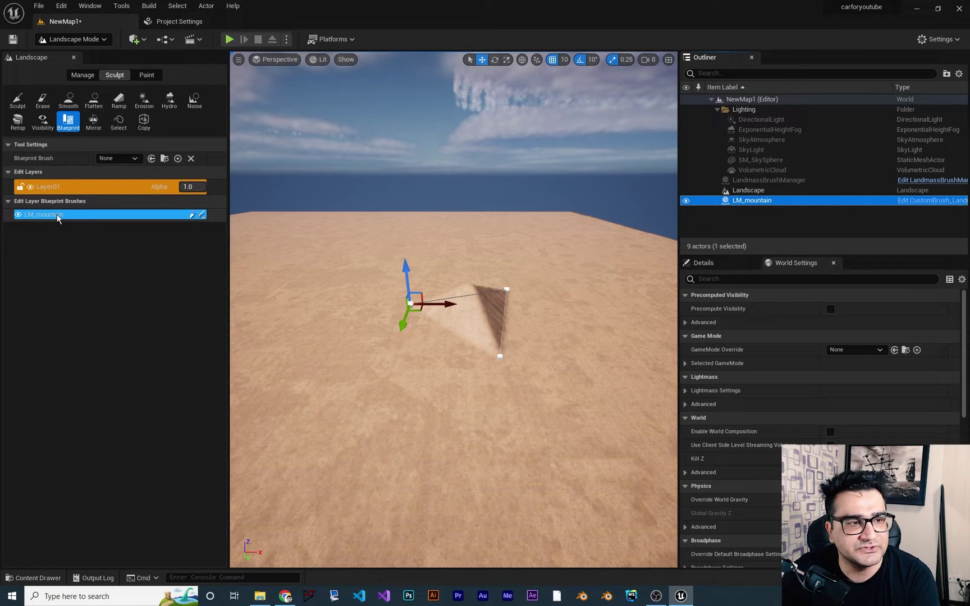
pyautogui.click(193, 216)
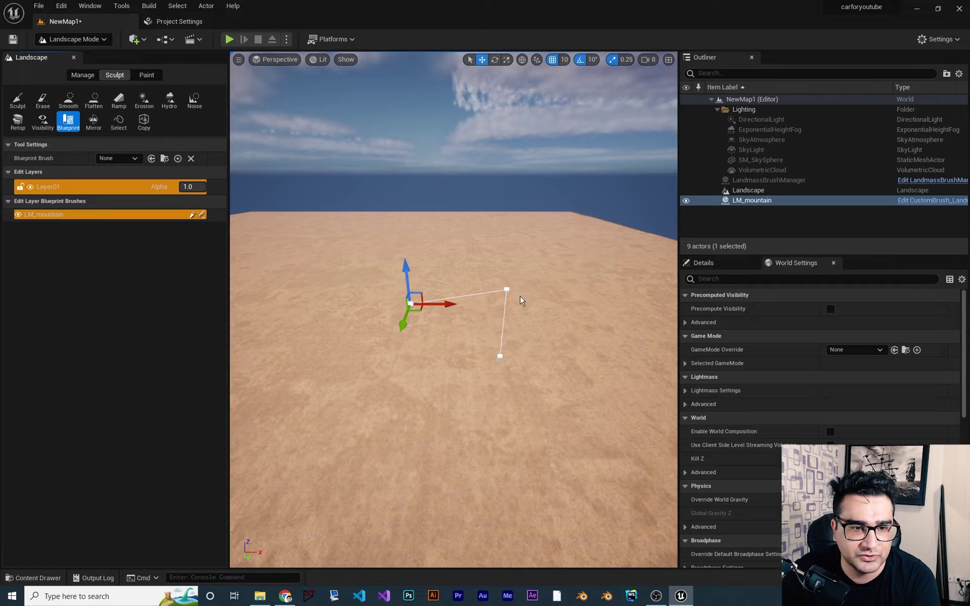
pyautogui.click(192, 215)
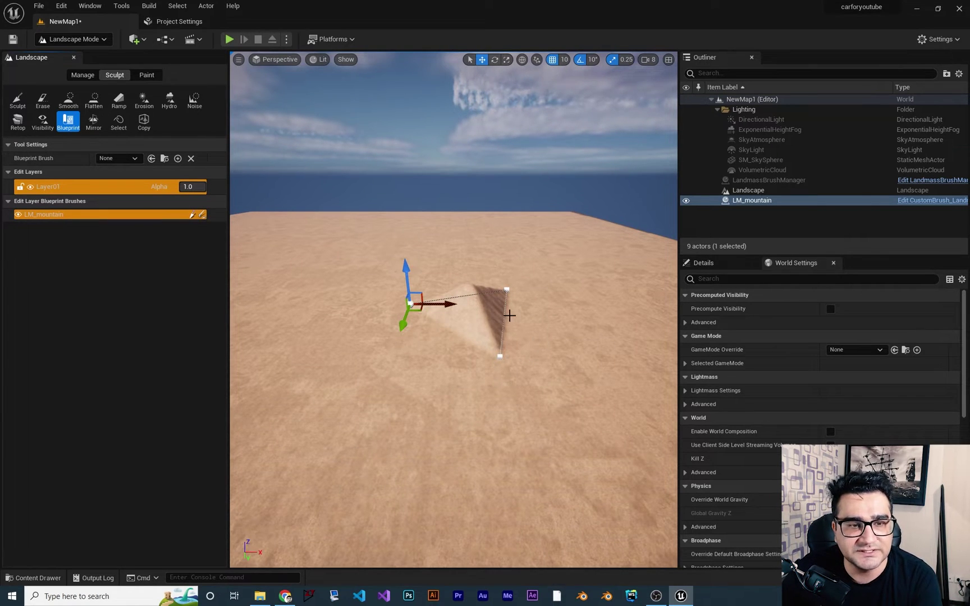
# Try raising the whole LM_mountain brush high above the landscape, and undo the move
pyautogui.click(786, 200)
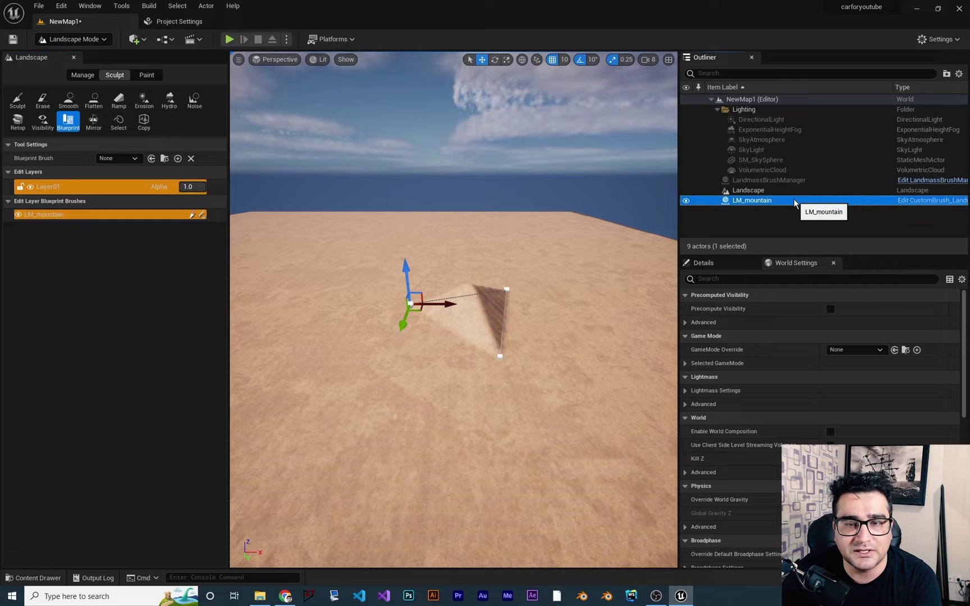
pyautogui.click(73, 215)
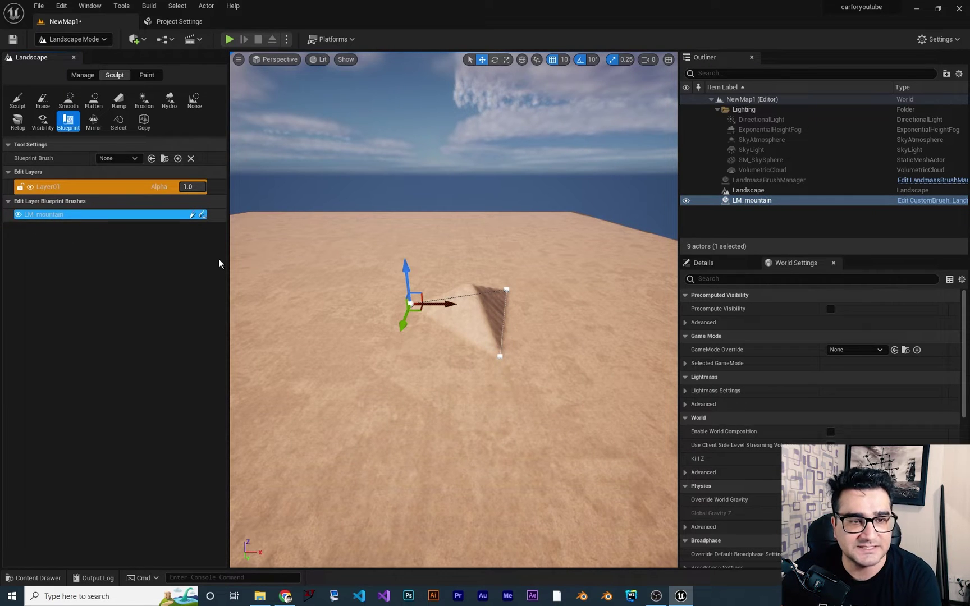
pyautogui.moveTo(406, 273); pyautogui.dragTo(399, 217)
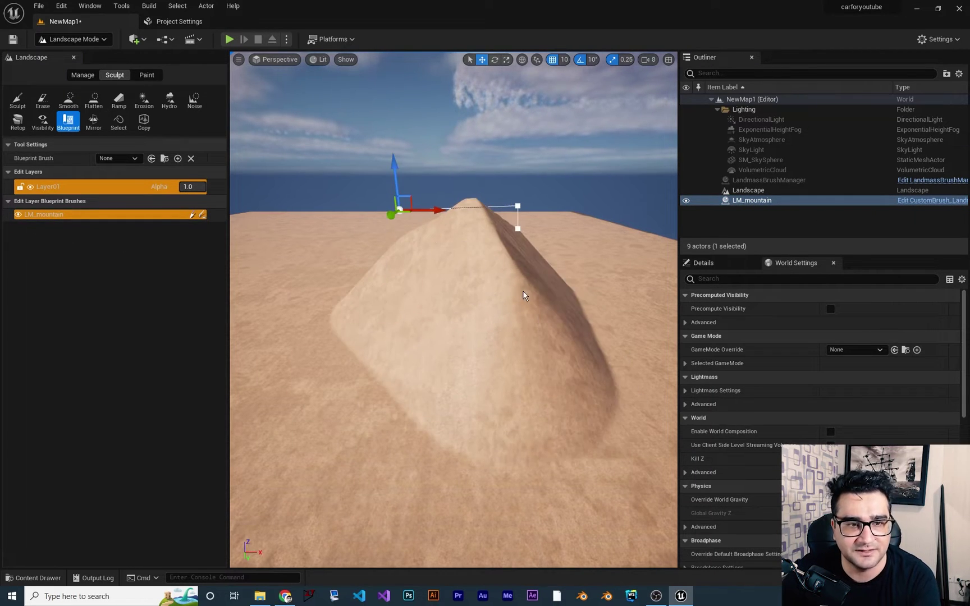
pyautogui.hotkey('ctrl', 'z')
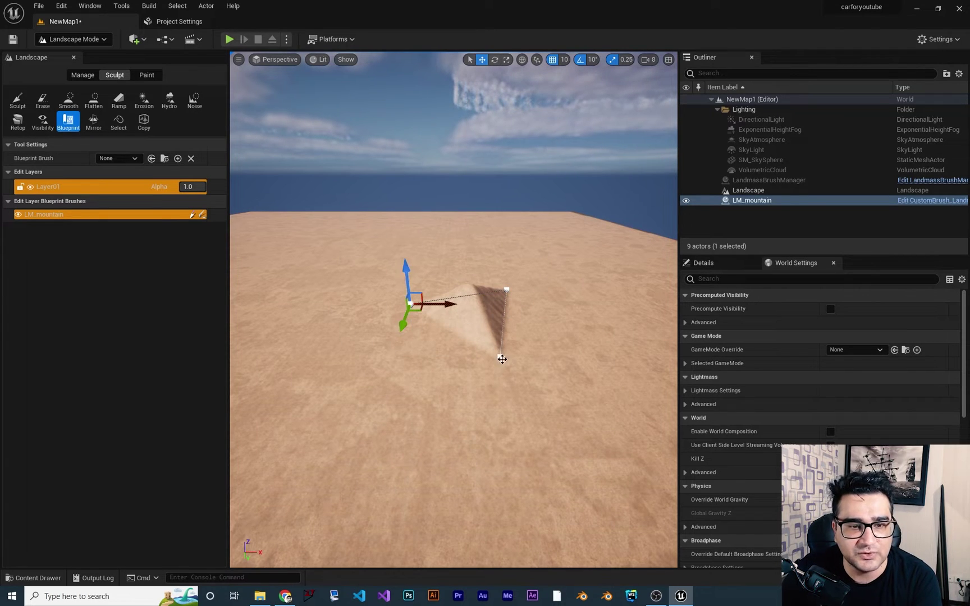
# Widen the mountain's base by moving the near and far corner spline points of LM_mountain outward along the ground
pyautogui.click(501, 356)
pyautogui.moveTo(505, 358); pyautogui.dragTo(661, 533)
pyautogui.keyDown('alt'); pyautogui.moveTo(641, 483); pyautogui.dragTo(505, 472); pyautogui.keyUp('alt')
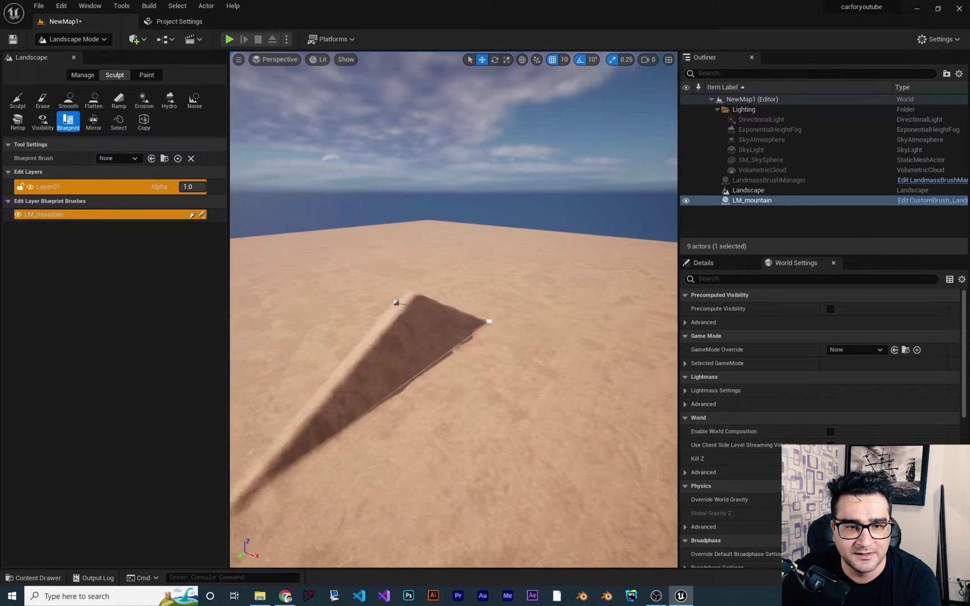
pyautogui.click(392, 306)
pyautogui.moveTo(391, 306); pyautogui.dragTo(461, 227)
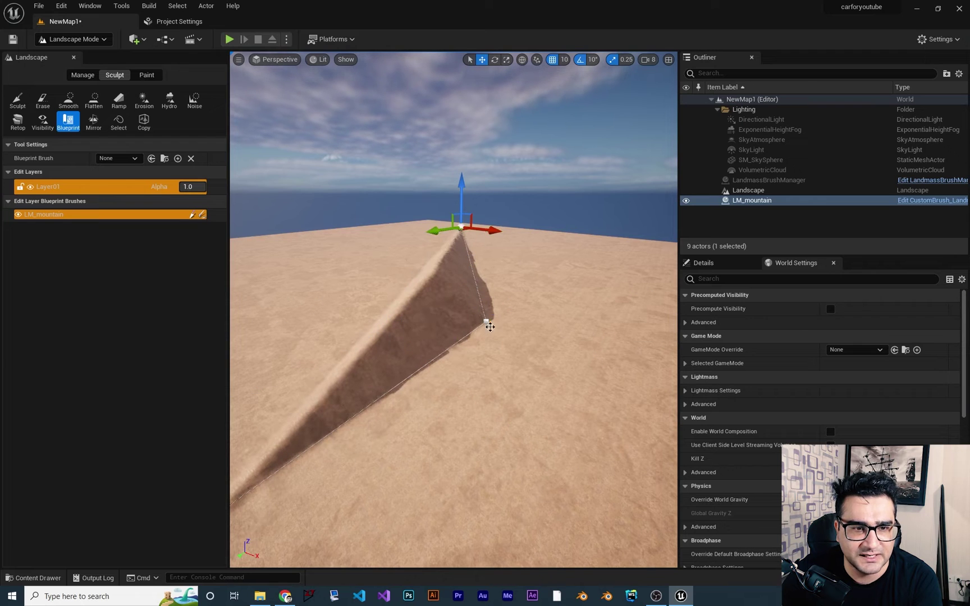
# Move the remaining corner spline point of LM_mountain outward to the landscape's edge to enlarge the mountain
pyautogui.click(487, 323)
pyautogui.moveTo(489, 330); pyautogui.dragTo(682, 360)
pyautogui.moveTo(562, 348); pyautogui.dragTo(505, 331, button='right')
pyautogui.moveTo(559, 263); pyautogui.dragTo(574, 268)
pyautogui.moveTo(438, 323); pyautogui.dragTo(553, 292, button='right')
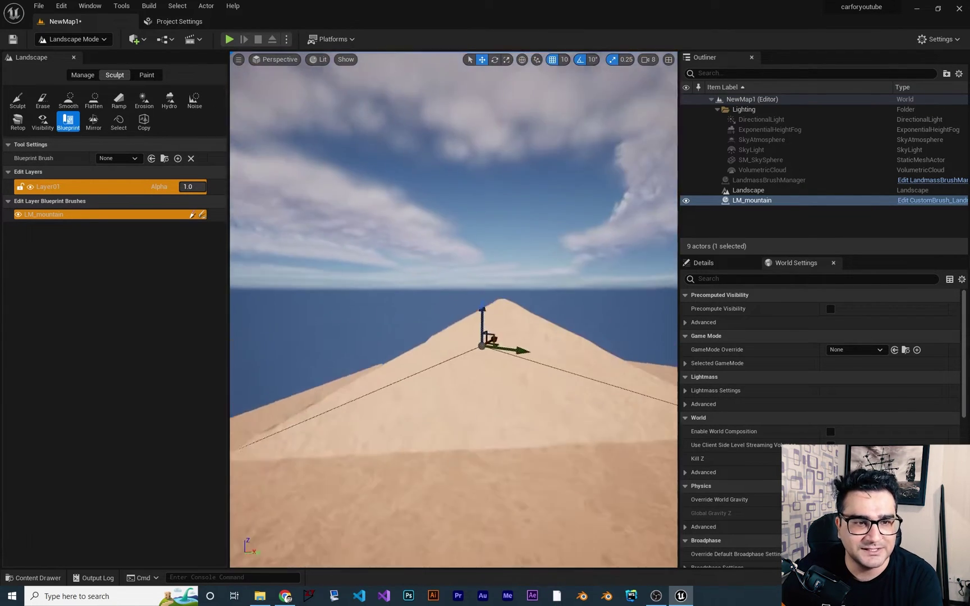
# Add a spline point midway along the mountain's shaded base edge and pull it outward to broaden that side
pyautogui.moveTo(483, 314)
pyautogui.mouseDown(button='right')
pyautogui.moveTo(449, 309)
pyautogui.moveTo(489, 314)
pyautogui.moveTo(416, 323)
pyautogui.moveTo(394, 314)
pyautogui.moveTo(500, 332)
pyautogui.moveTo(489, 331)
pyautogui.mouseUp(button='right')
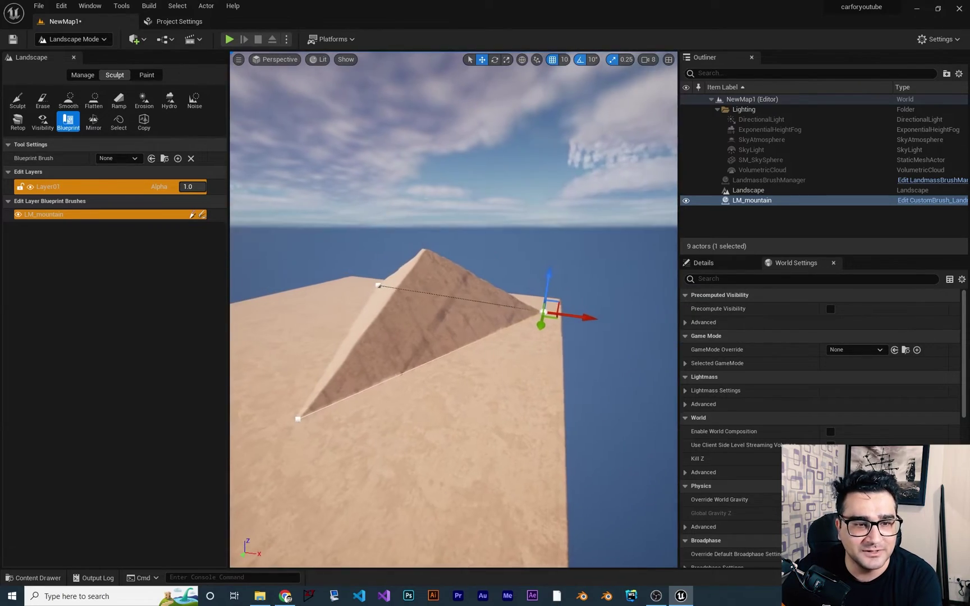
pyautogui.moveTo(393, 312); pyautogui.dragTo(437, 325, button='right')
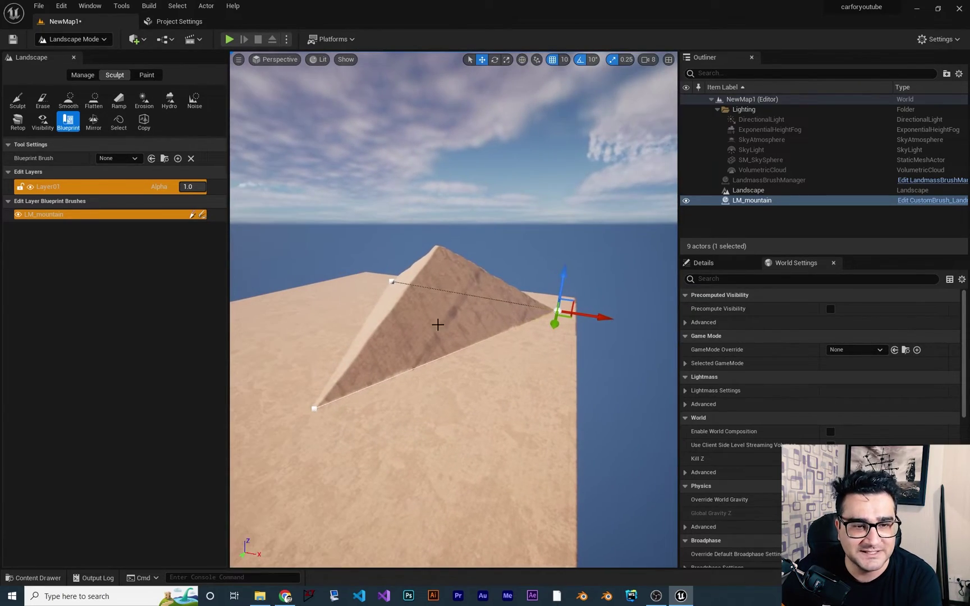
pyautogui.rightClick(463, 347)
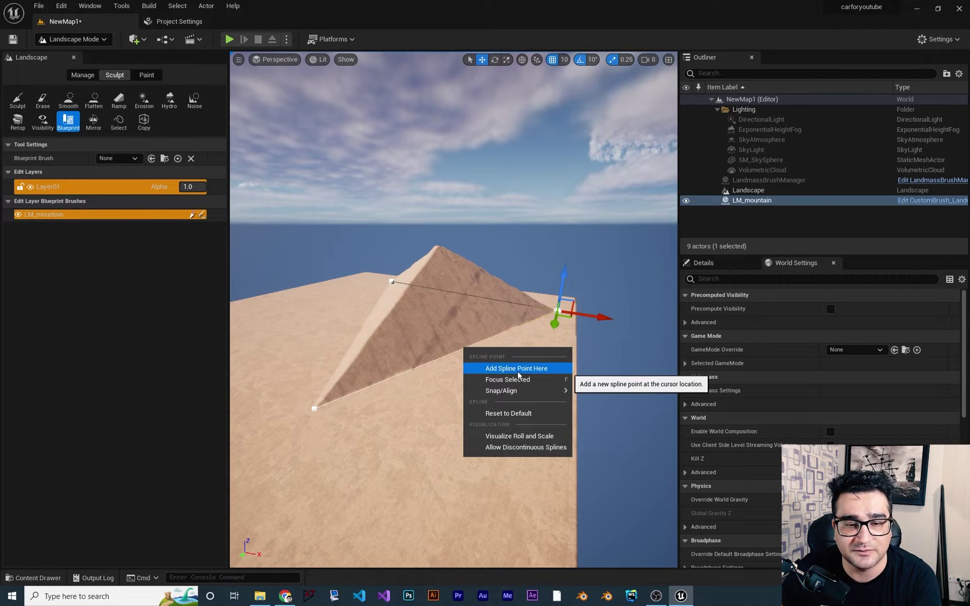
pyautogui.click(494, 370)
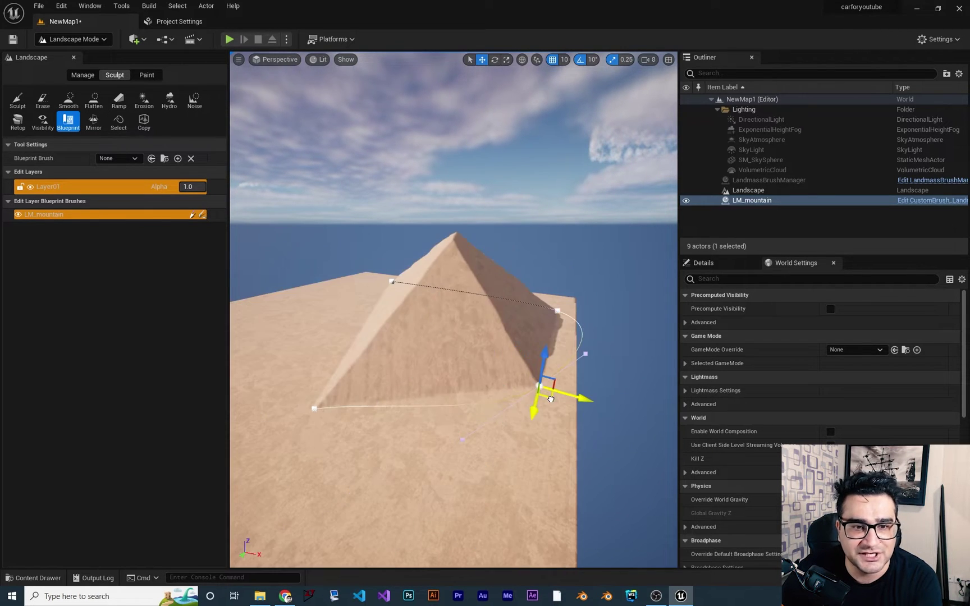
pyautogui.moveTo(551, 399); pyautogui.dragTo(668, 380, button='right')
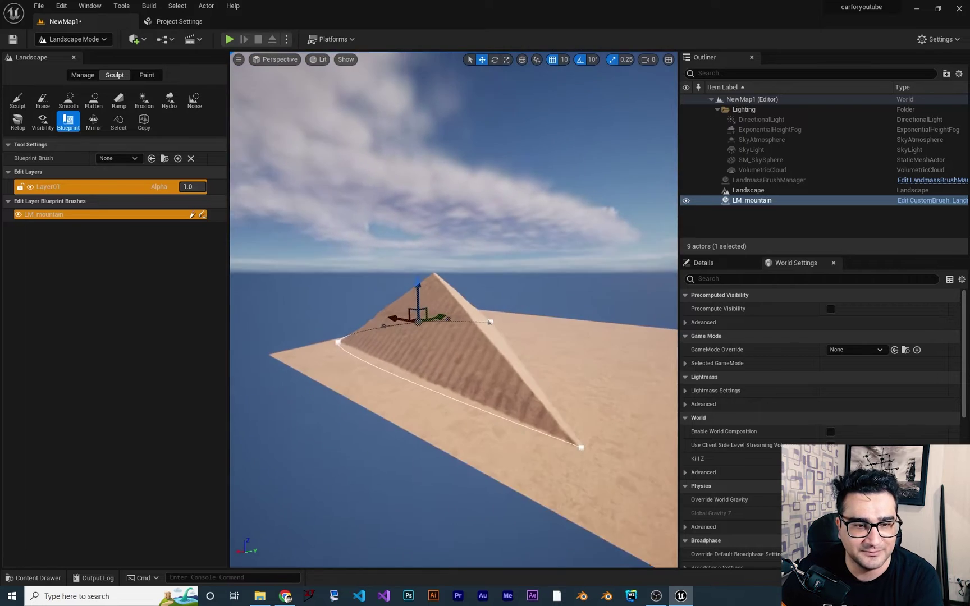
# Add another spline point on the long base edge facing the landscape's border and move it outward toward the border
pyautogui.moveTo(520, 424); pyautogui.dragTo(460, 433, button='right')
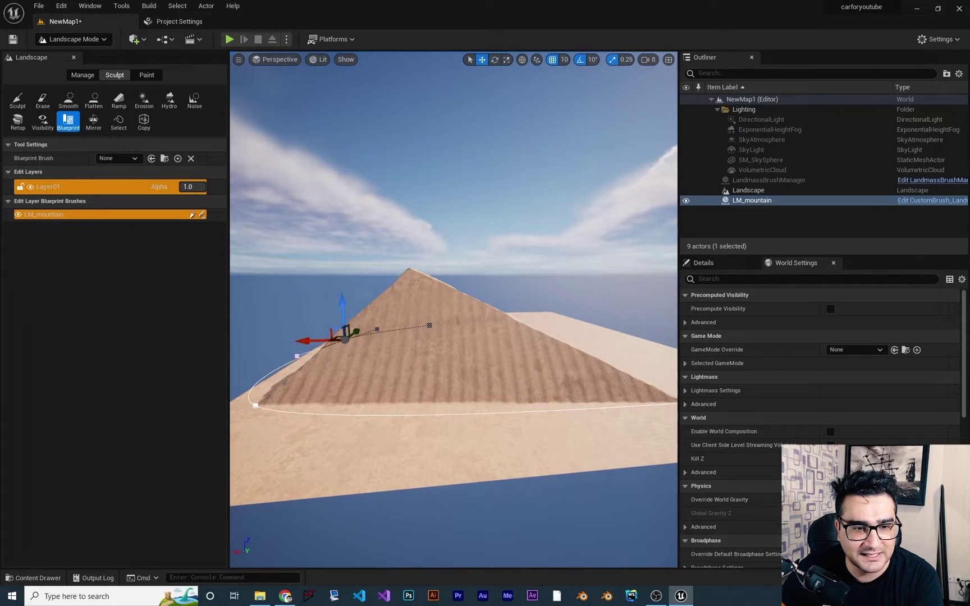
pyautogui.rightClick(458, 414)
pyautogui.click(508, 435)
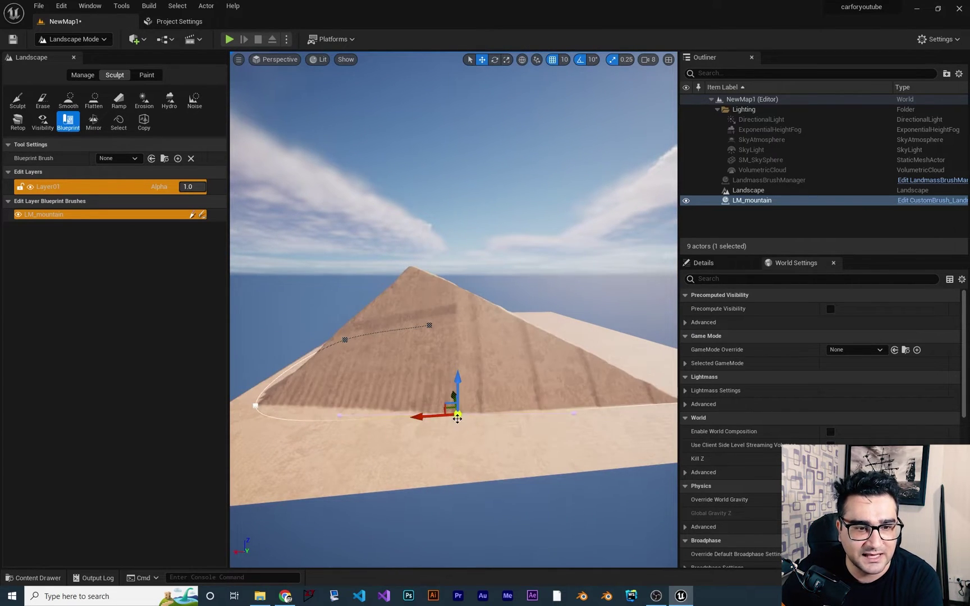
pyautogui.moveTo(497, 420); pyautogui.dragTo(584, 425, button='right')
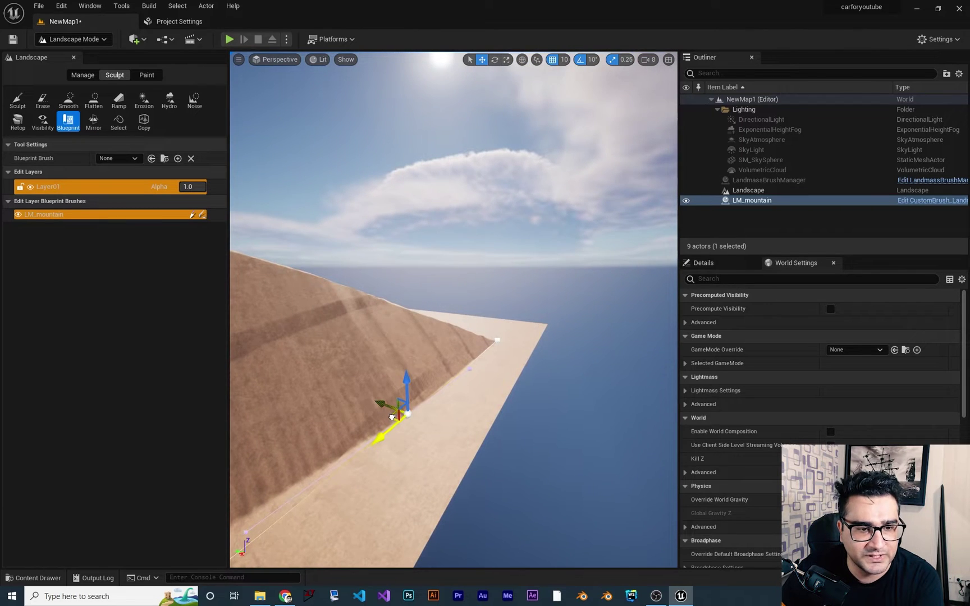
pyautogui.moveTo(392, 418); pyautogui.dragTo(454, 447)
pyautogui.moveTo(506, 384); pyautogui.dragTo(532, 427, button='right')
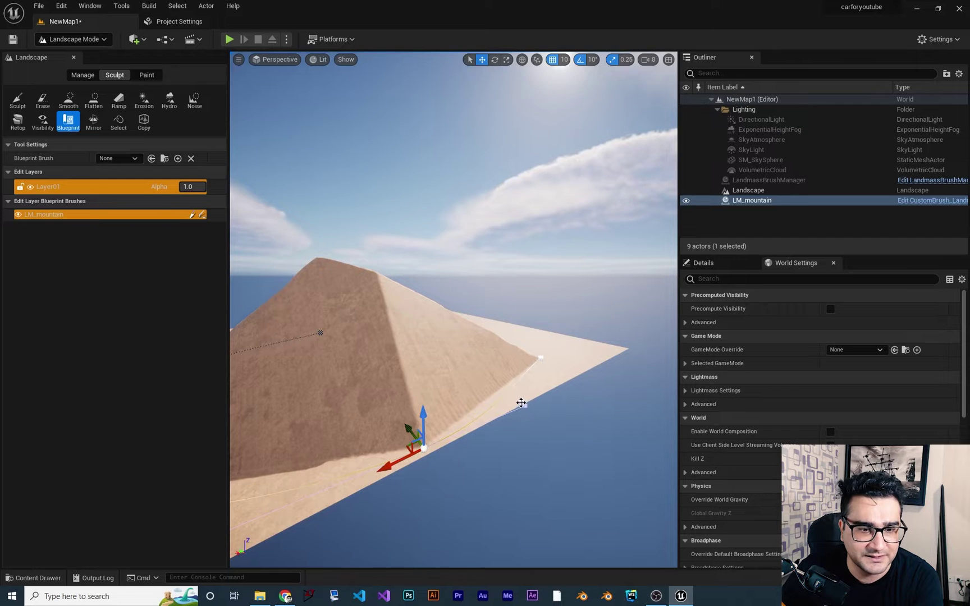
# Adjust the new spline point's tangent handle to reshape the curved base edge leading to the neighbouring corner
pyautogui.moveTo(579, 390); pyautogui.dragTo(606, 425, button='right')
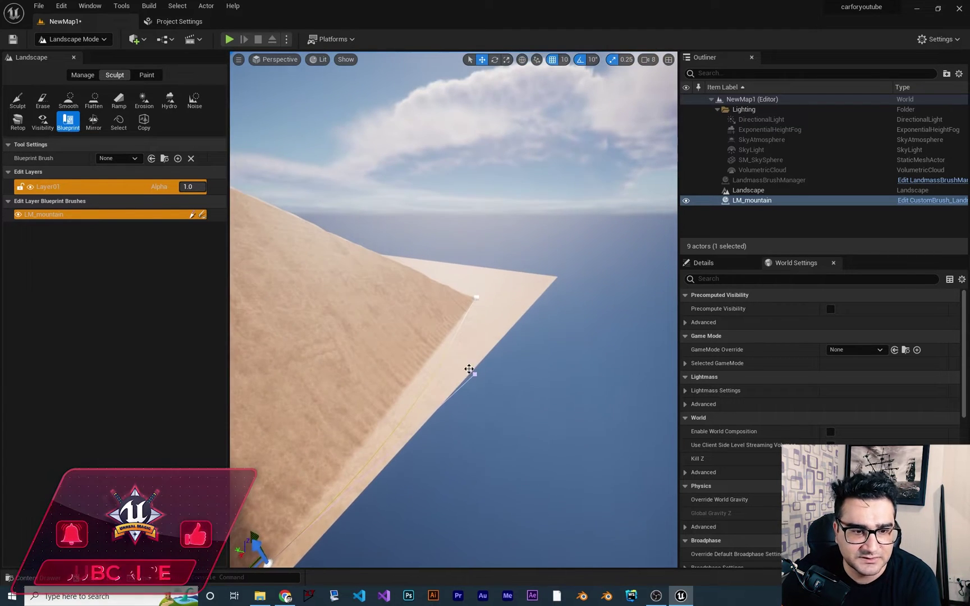
pyautogui.click(471, 372)
pyautogui.moveTo(529, 405); pyautogui.dragTo(515, 398, button='right')
pyautogui.moveTo(528, 396); pyautogui.dragTo(585, 333)
pyautogui.moveTo(591, 358); pyautogui.dragTo(478, 338, button='right')
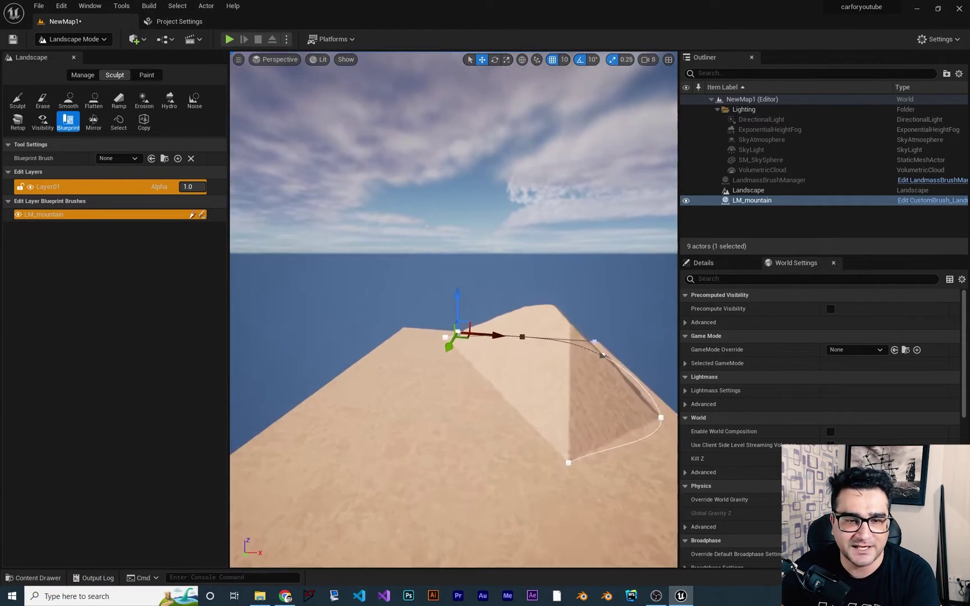
pyautogui.moveTo(545, 341); pyautogui.dragTo(539, 340, button='right')
# Select the entire LM_mountain brush and move it to about X 2583, Y 11404, Z 2515
pyautogui.click(781, 202)
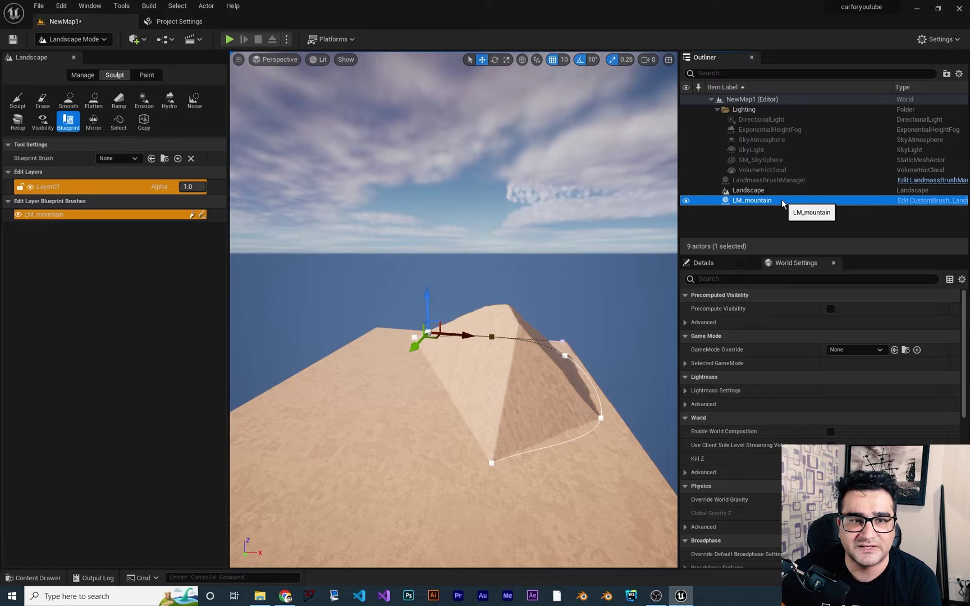
pyautogui.click(88, 214)
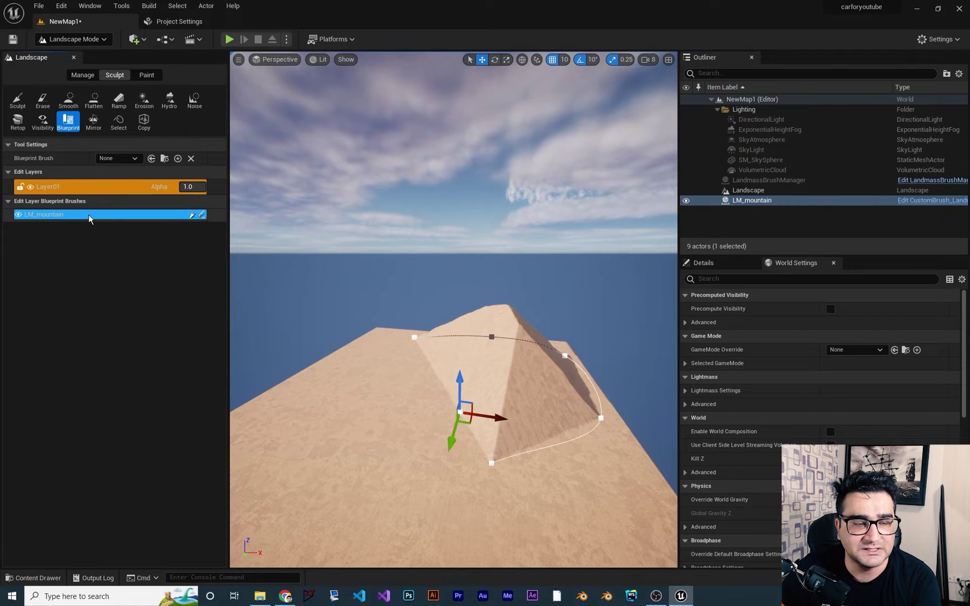
pyautogui.moveTo(468, 423)
pyautogui.mouseDown()
pyautogui.moveTo(426, 441)
pyautogui.moveTo(364, 444)
pyautogui.moveTo(462, 451)
pyautogui.mouseUp()
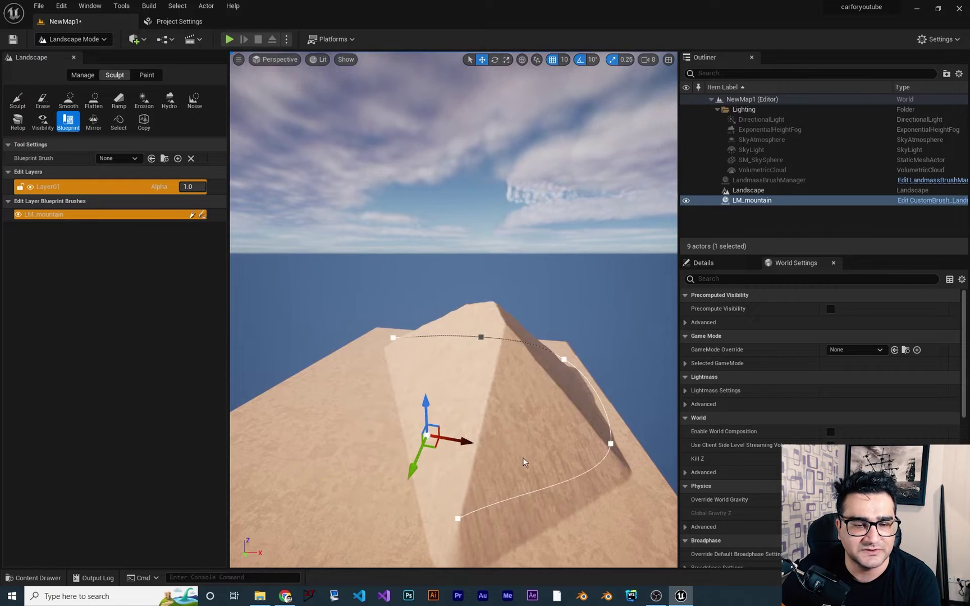
pyautogui.moveTo(524, 461)
pyautogui.mouseDown(button='right')
pyautogui.moveTo(584, 393)
pyautogui.moveTo(624, 307)
pyautogui.mouseUp(button='right')
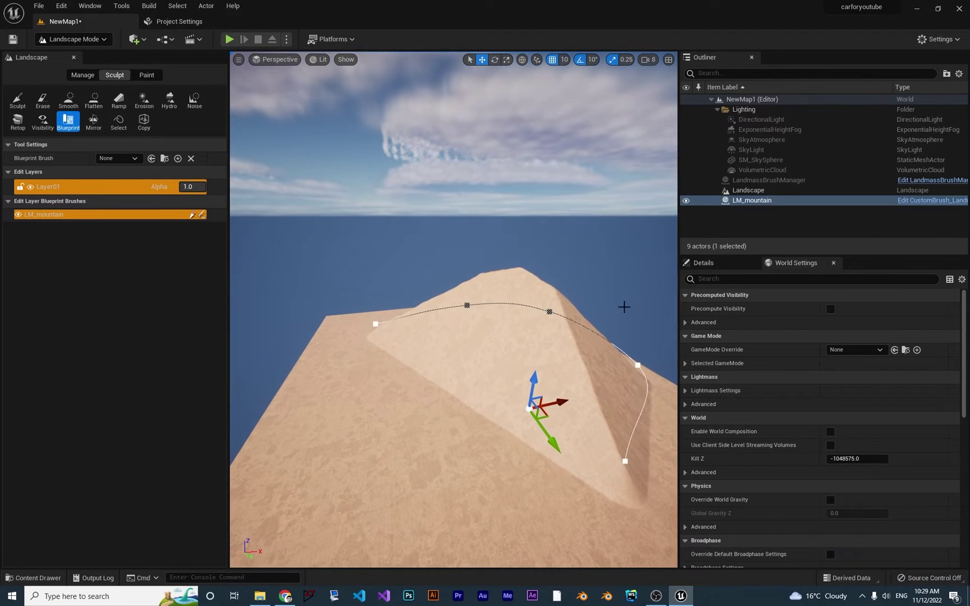
# Show the LM_mountain brush's details and choose Alpha Blend as its blend mode
pyautogui.click(711, 262)
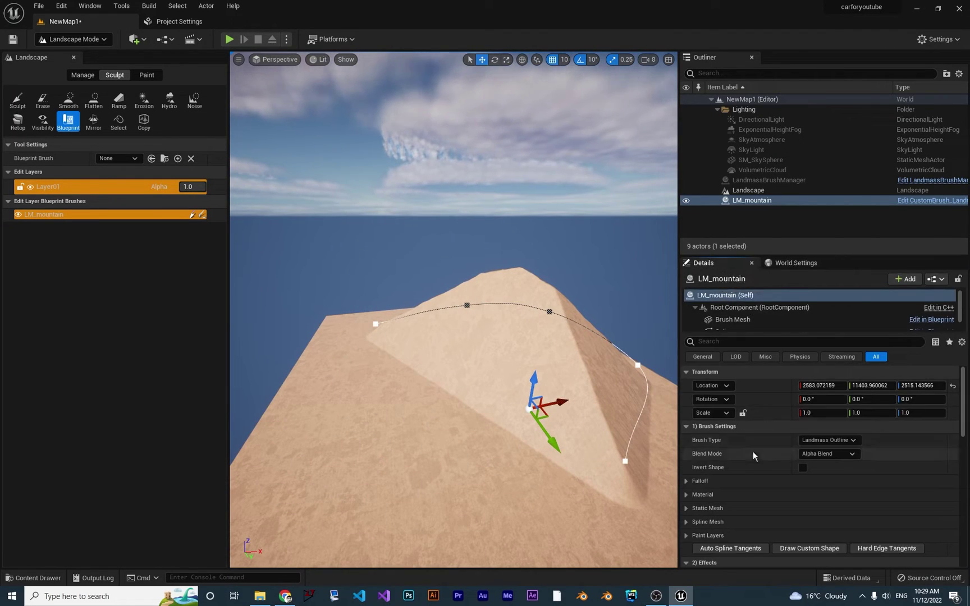
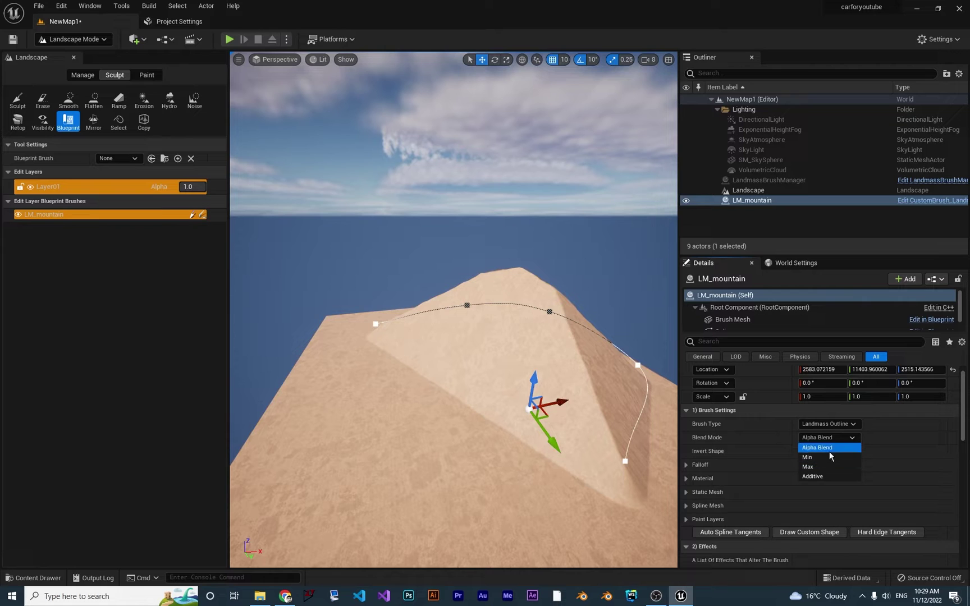
pyautogui.click(826, 447)
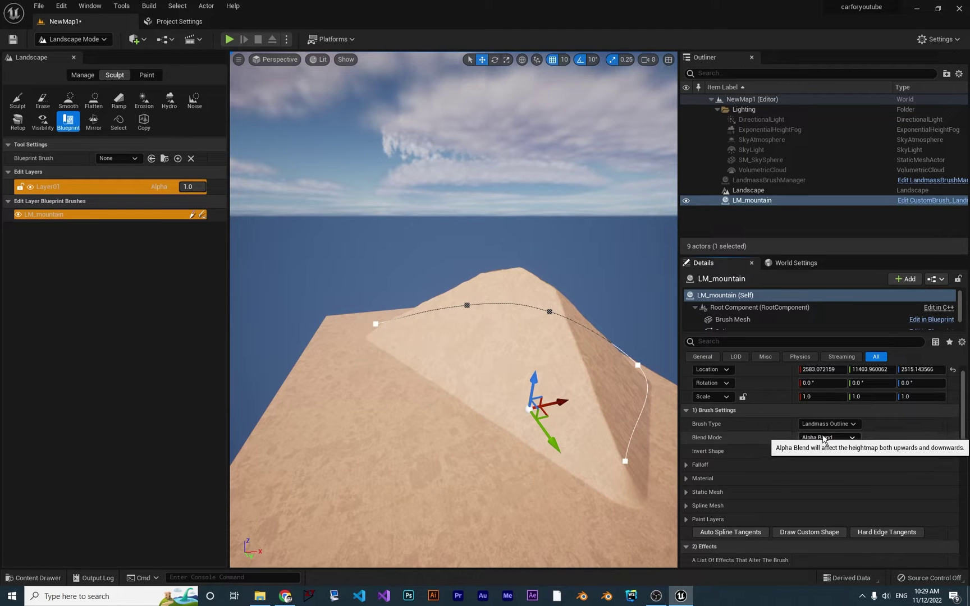
# Try the Min blend mode on the LM_mountain brush, and return it to Alpha Blend
pyautogui.click(824, 438)
pyautogui.click(822, 459)
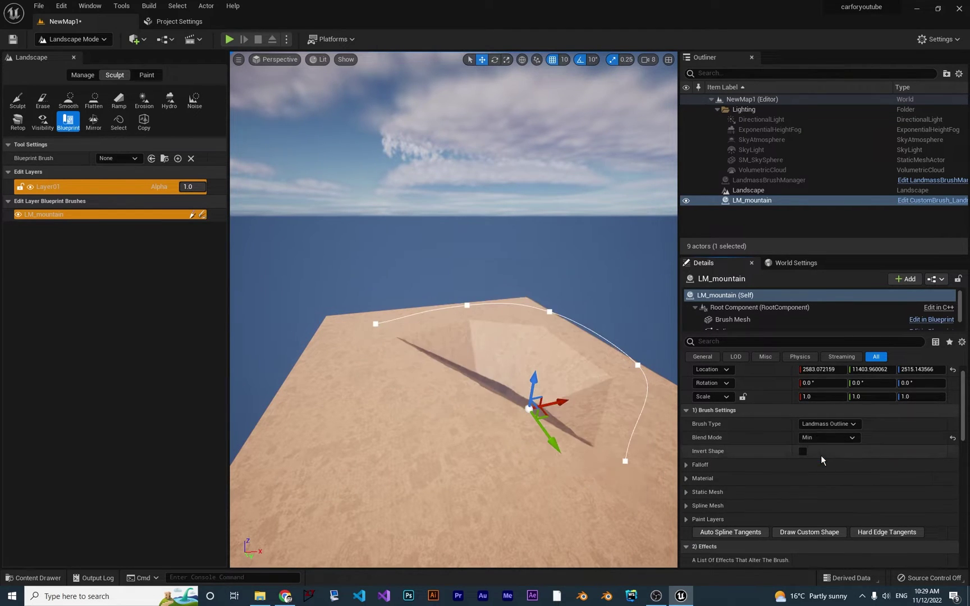
pyautogui.press('d')
pyautogui.moveTo(595, 353); pyautogui.dragTo(528, 371, button='right')
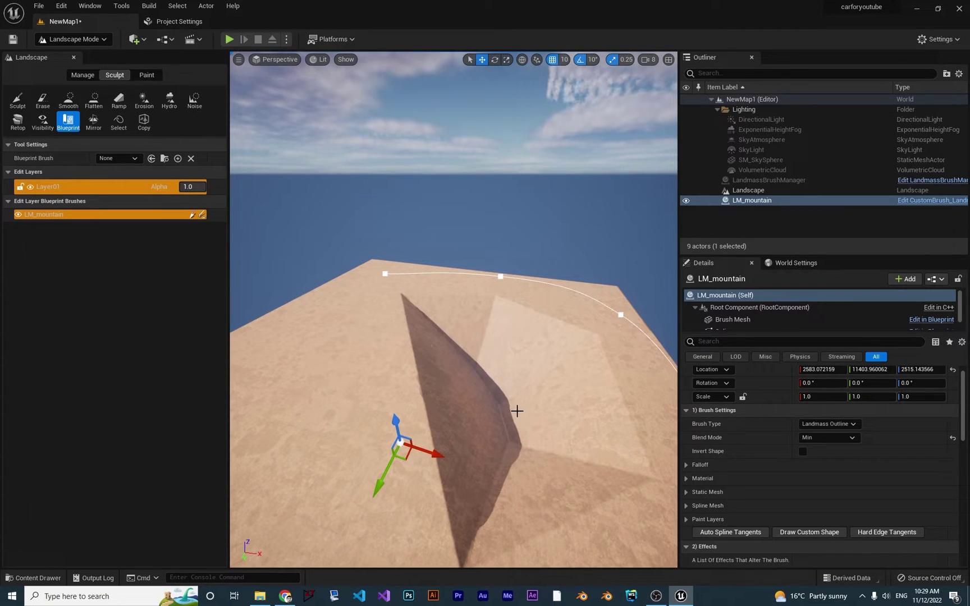
pyautogui.click(826, 438)
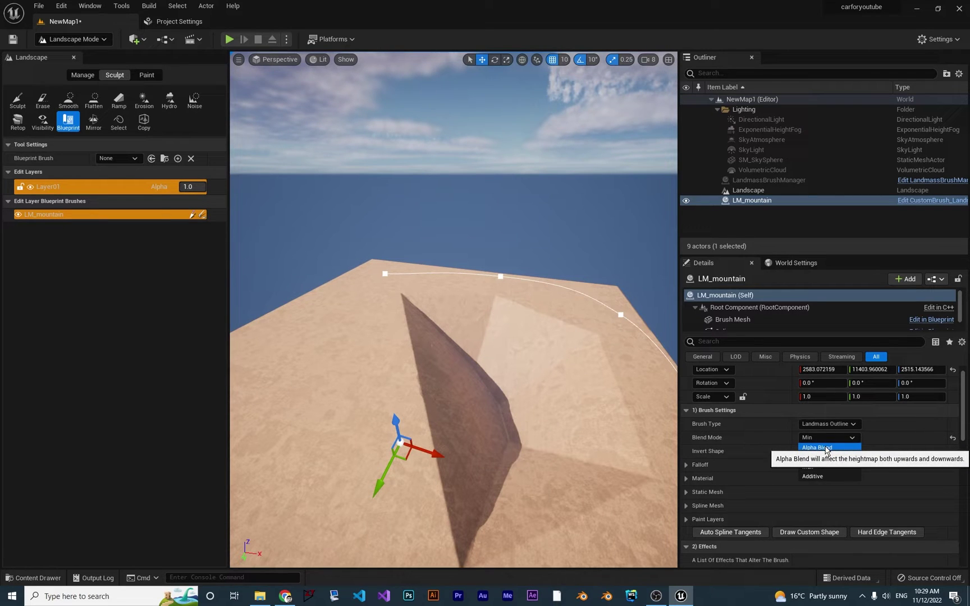
pyautogui.click(826, 448)
# Try Invert Shape on the LM_mountain brush, inspect the landscape, and turn the option back off
pyautogui.scroll(-1, 787, 445)
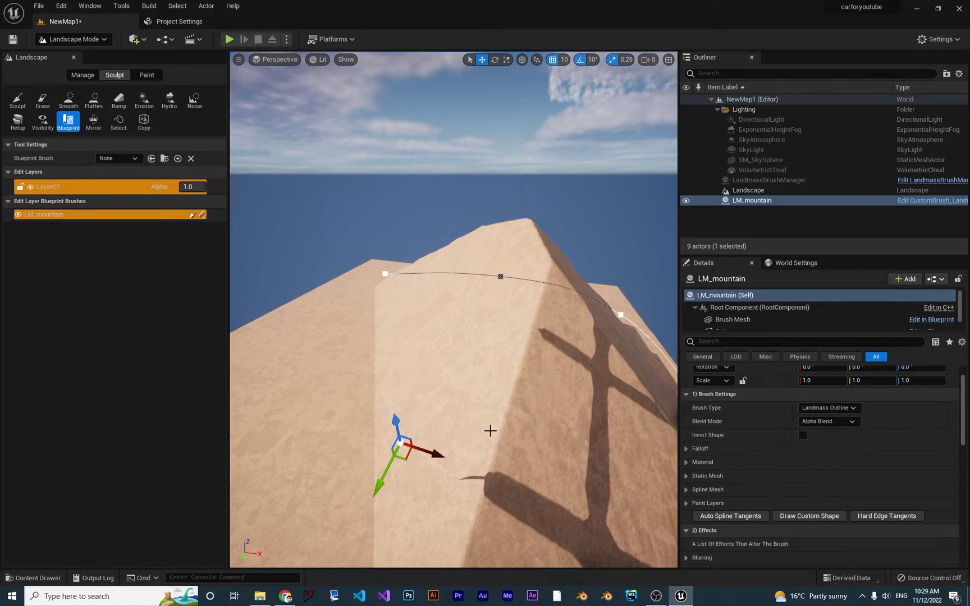
pyautogui.moveTo(491, 431); pyautogui.dragTo(626, 457, button='right')
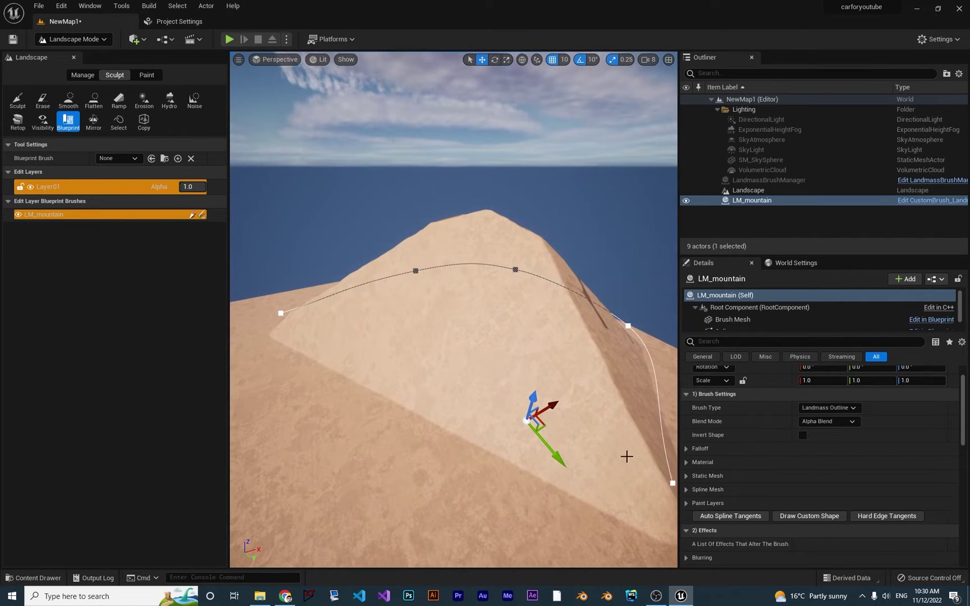
pyautogui.click(803, 436)
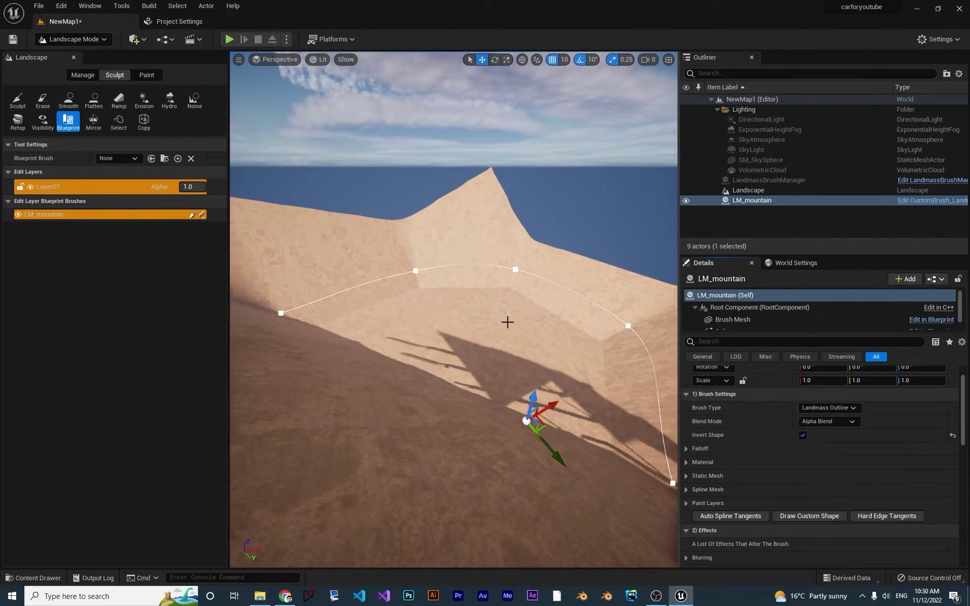
pyautogui.moveTo(507, 321); pyautogui.dragTo(500, 337)
pyautogui.moveTo(570, 296); pyautogui.dragTo(570, 300, button='right')
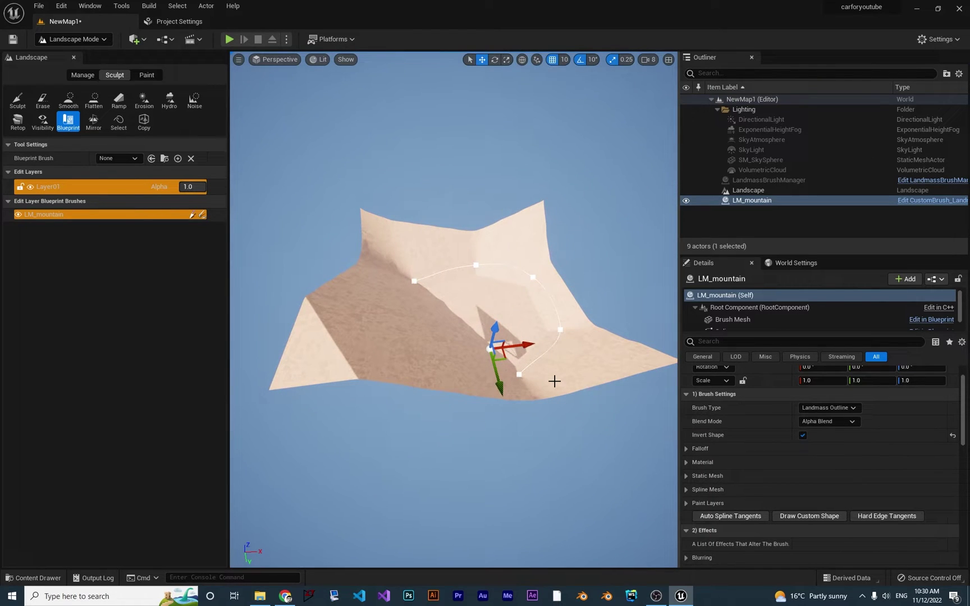
pyautogui.click(803, 436)
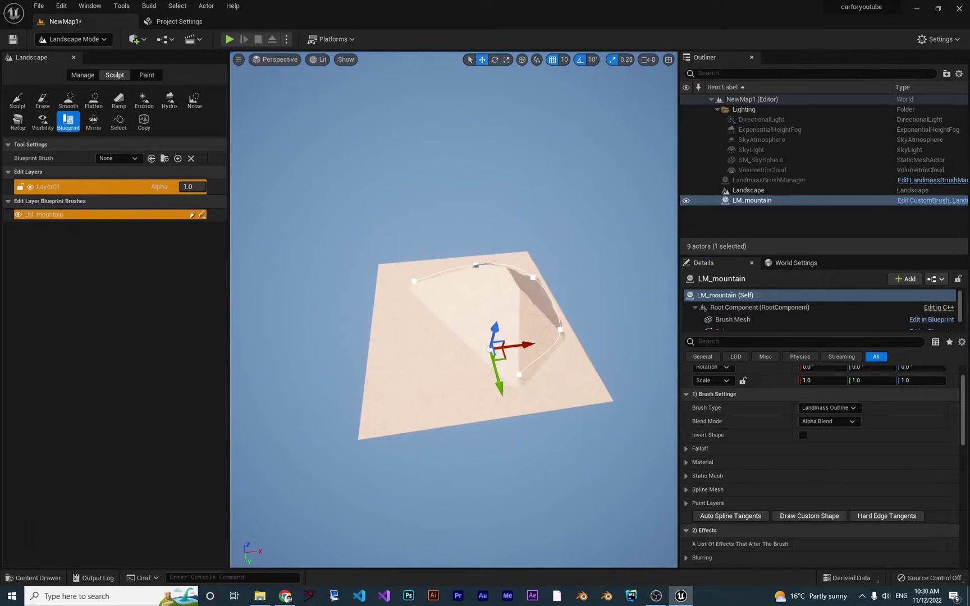
pyautogui.moveTo(553, 373); pyautogui.dragTo(466, 325, button='right')
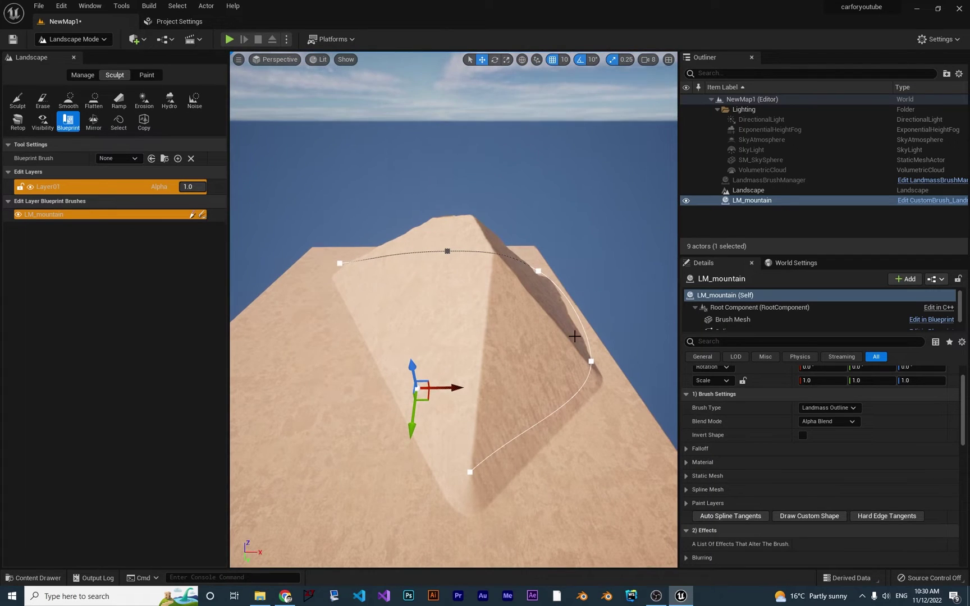
# Try Cap Shape in the LM_mountain brush's falloff settings, inspect the landscape, and turn the option back off
pyautogui.click(687, 450)
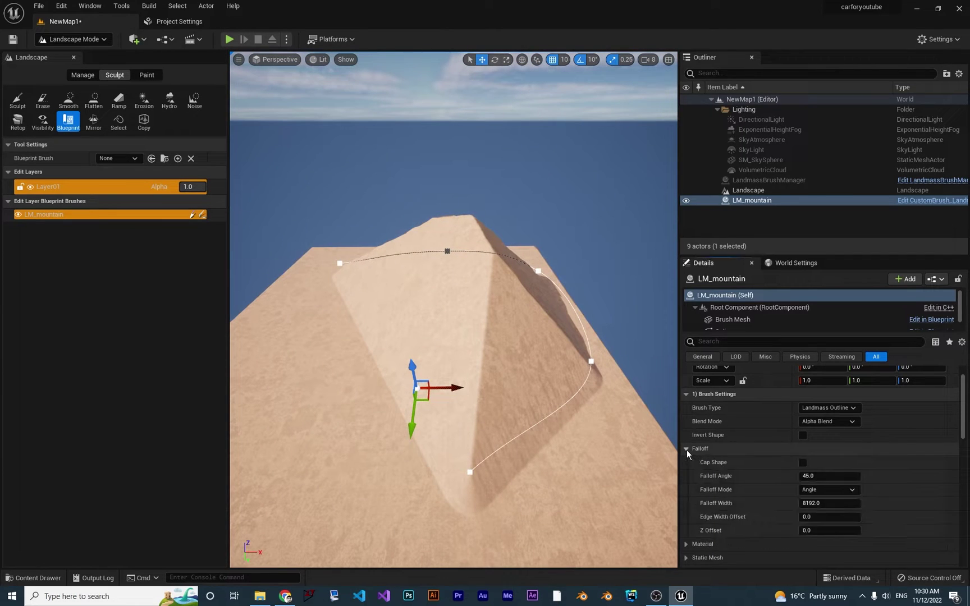
pyautogui.scroll(-1, 725, 458)
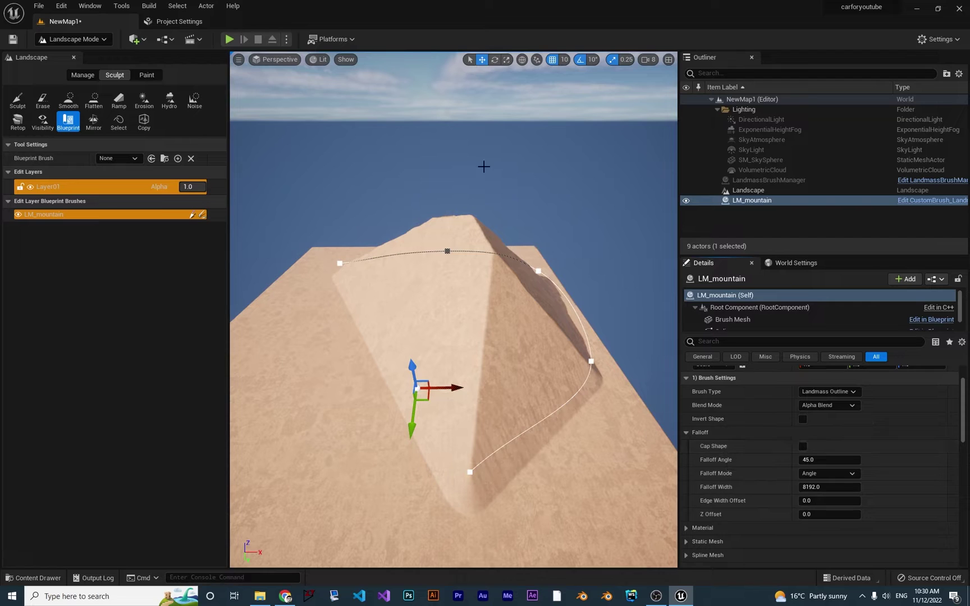
pyautogui.click(803, 446)
pyautogui.moveTo(491, 356)
pyautogui.mouseDown(button='right')
pyautogui.moveTo(550, 373)
pyautogui.moveTo(657, 337)
pyautogui.moveTo(623, 345)
pyautogui.mouseUp(button='right')
pyautogui.moveTo(474, 303); pyautogui.dragTo(475, 368, button='right')
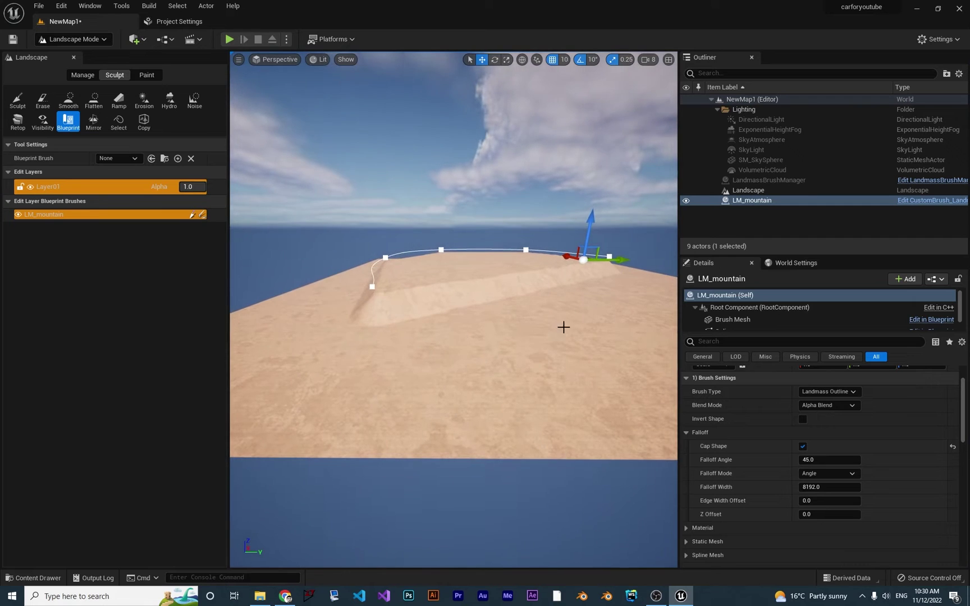
pyautogui.moveTo(563, 327); pyautogui.dragTo(523, 340, button='right')
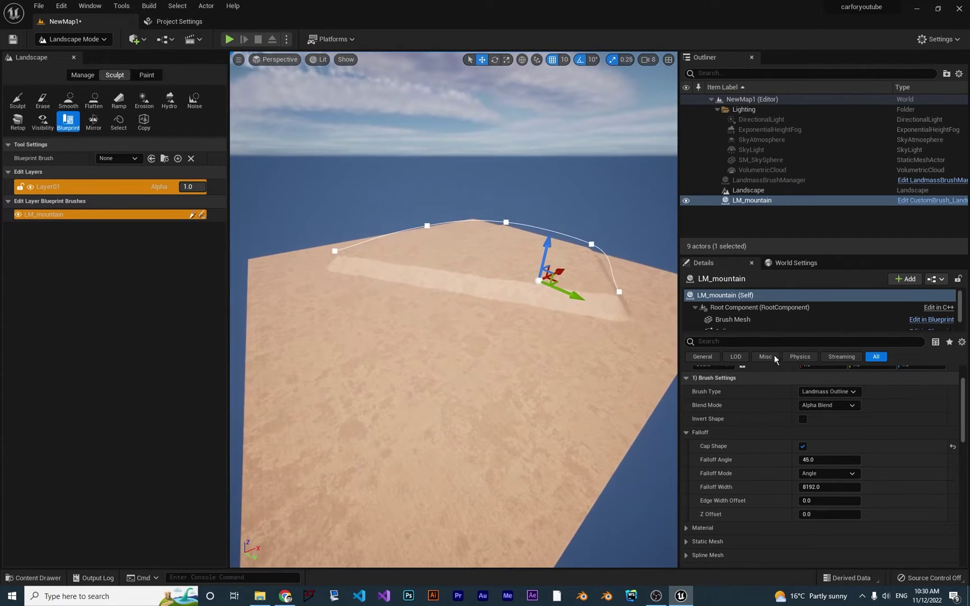
pyautogui.click(803, 446)
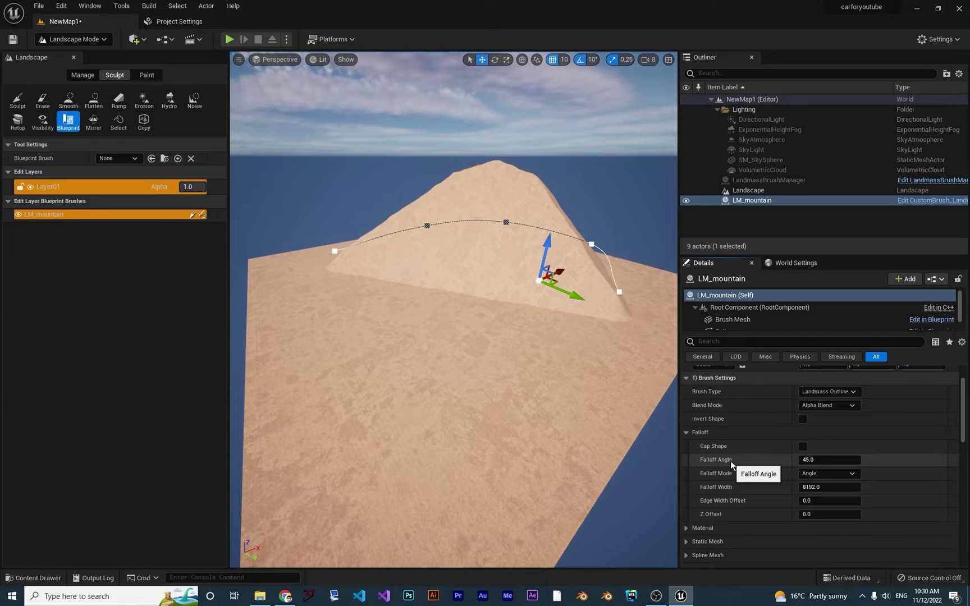
# Try a steeper falloff angle of about 65 on the LM_mountain brush, and lower it to about 33
pyautogui.moveTo(591, 277); pyautogui.dragTo(478, 267, button='right')
pyautogui.moveTo(570, 250); pyautogui.dragTo(441, 410, button='right')
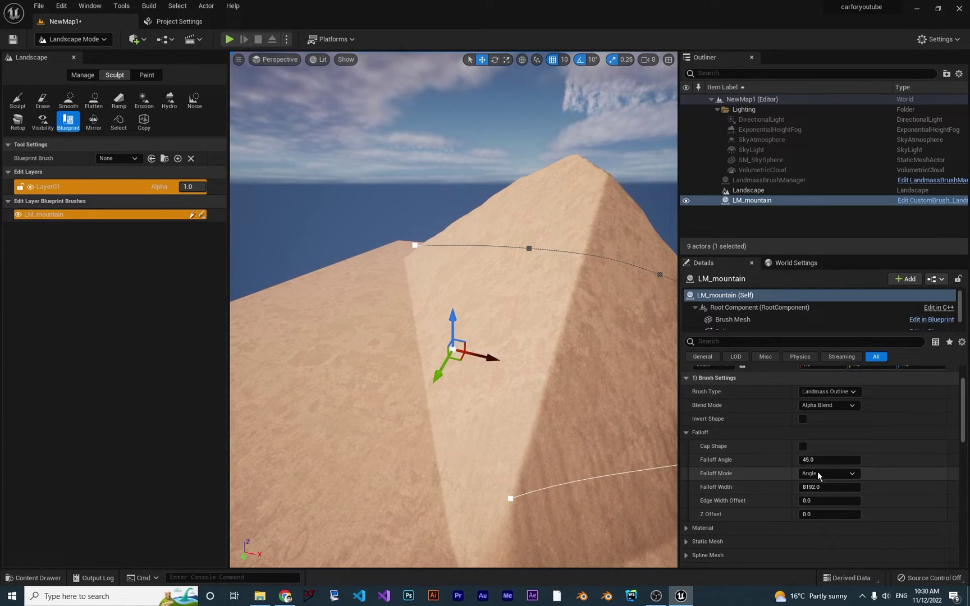
pyautogui.moveTo(815, 460); pyautogui.dragTo(864, 460)
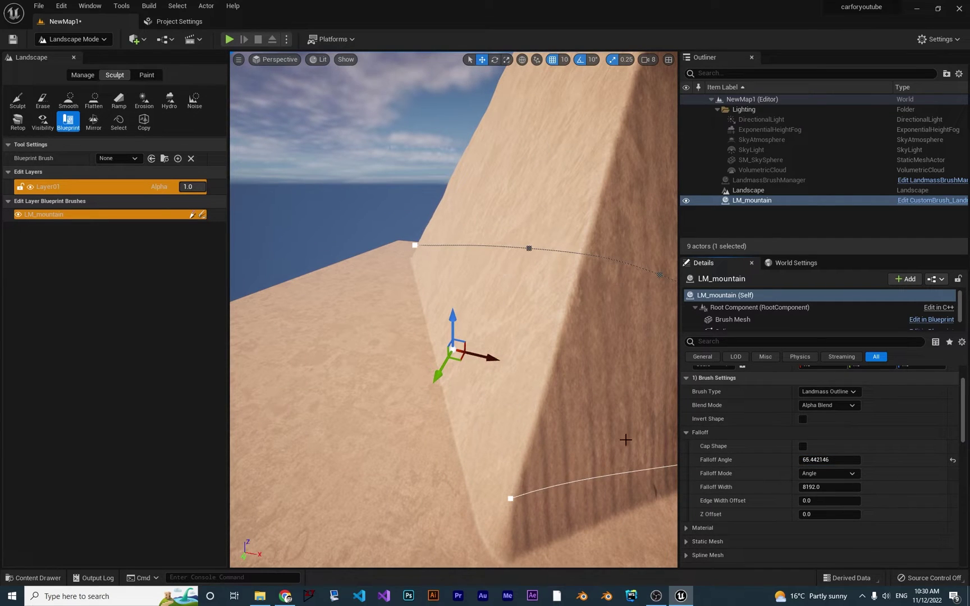
pyautogui.moveTo(831, 460); pyautogui.dragTo(772, 460)
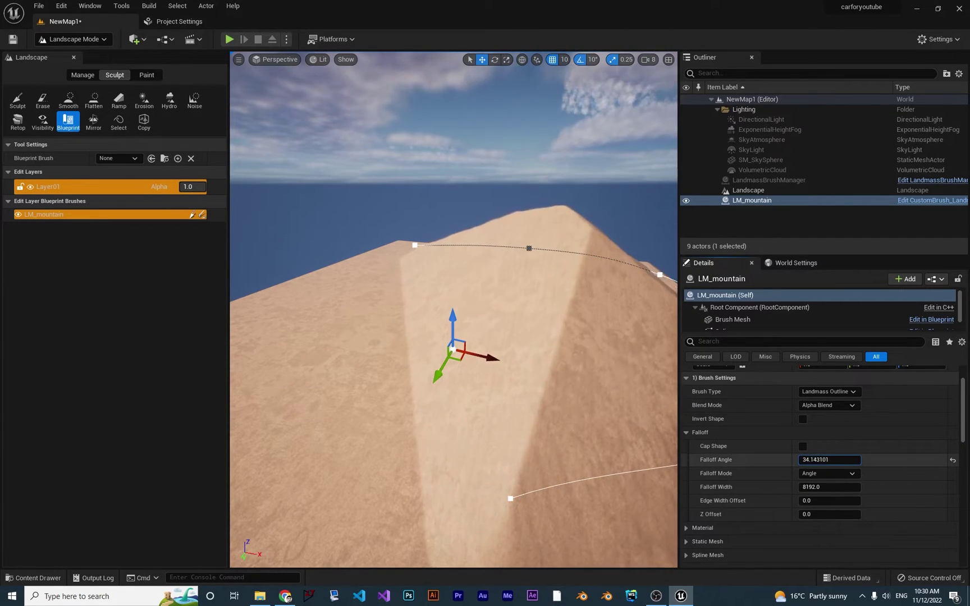
pyautogui.press('s')
pyautogui.moveTo(578, 415); pyautogui.dragTo(638, 418, button='right')
pyautogui.press('w')
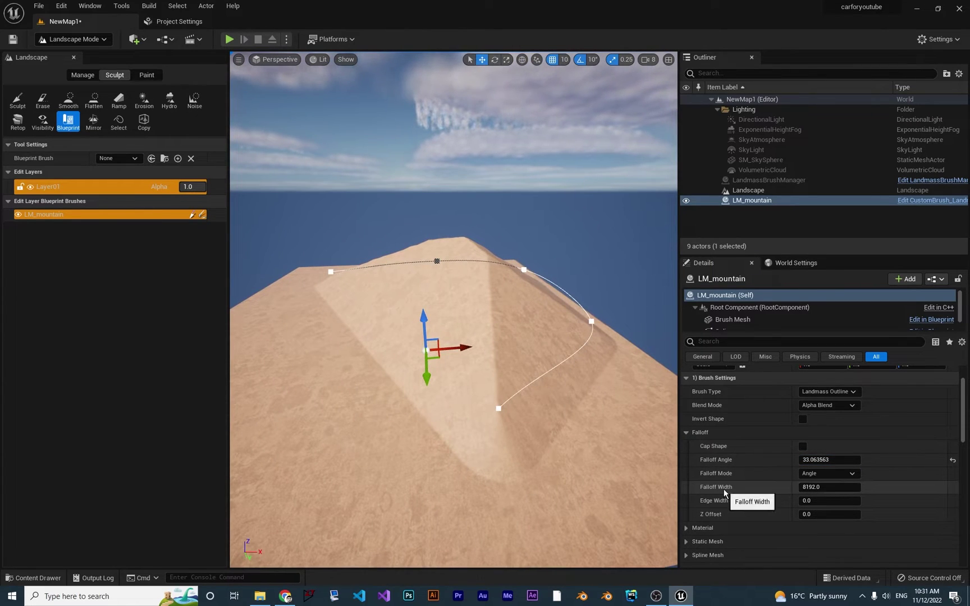
# Increase the LM_mountain brush's falloff width to about 10591 and collapse the falloff settings
pyautogui.moveTo(830, 487)
pyautogui.mouseDown()
pyautogui.moveTo(803, 487)
pyautogui.moveTo(842, 486)
pyautogui.mouseUp()
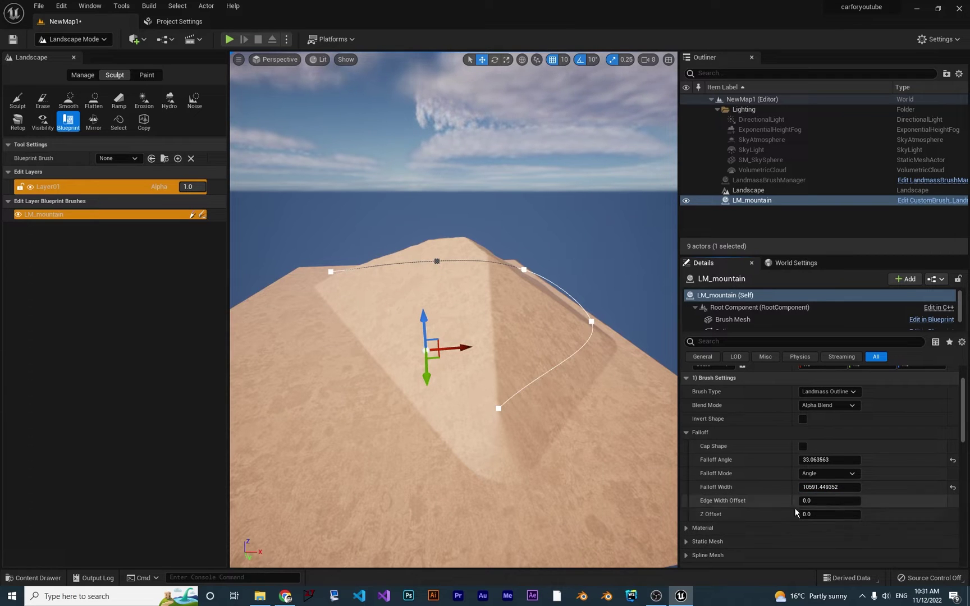
pyautogui.scroll(-3, 726, 512)
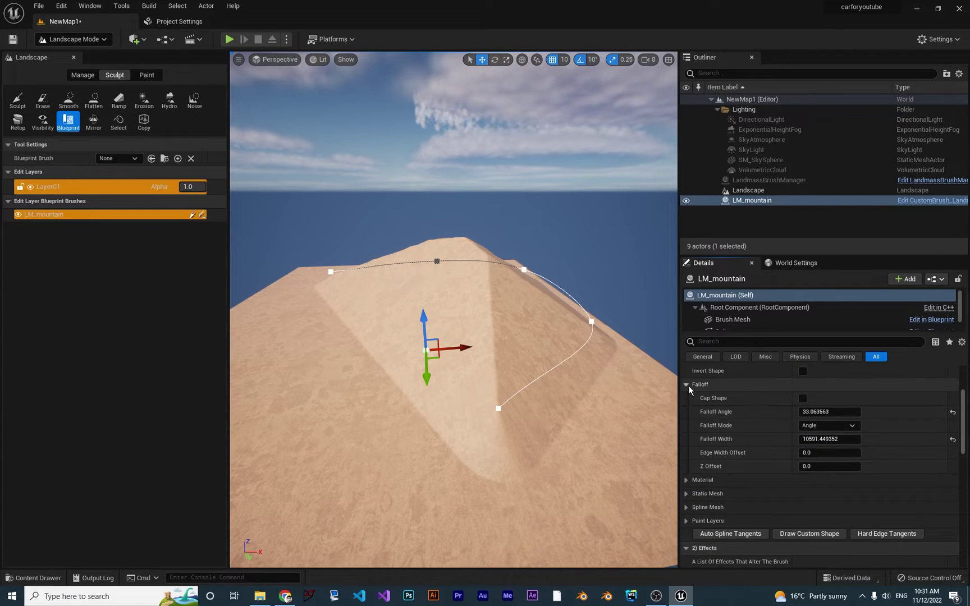
pyautogui.click(687, 385)
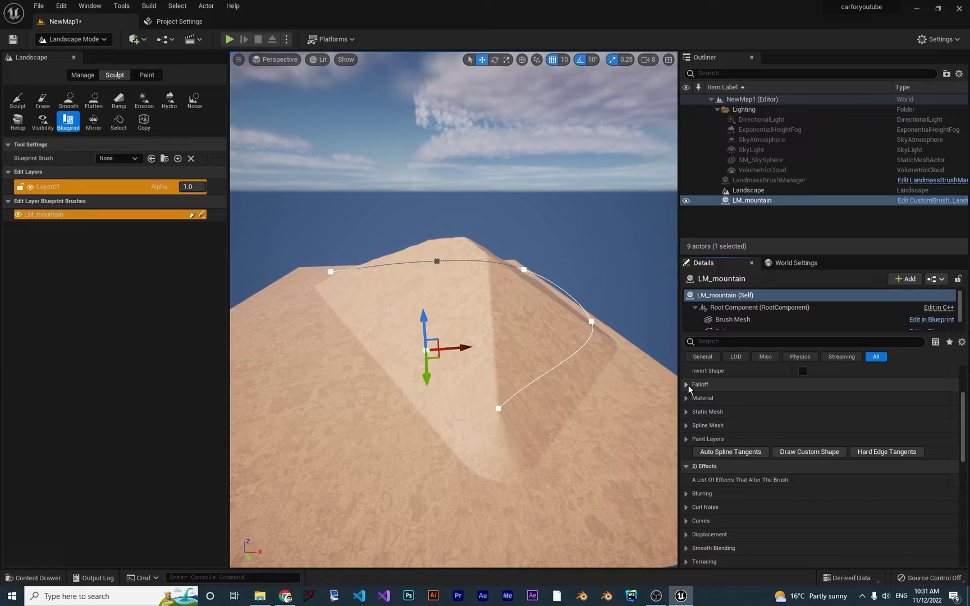
# Show the brush's blurring effect settings, set the blur size to 5, and inspect the mountain's edges
pyautogui.scroll(-5, 688, 387)
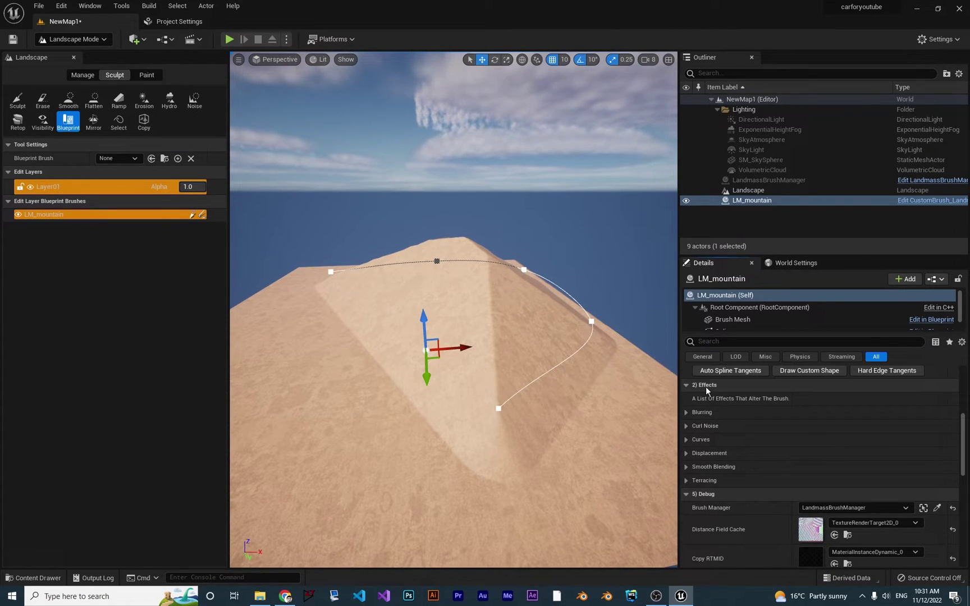
pyautogui.click(687, 413)
pyautogui.moveTo(575, 391); pyautogui.dragTo(483, 387, button='right')
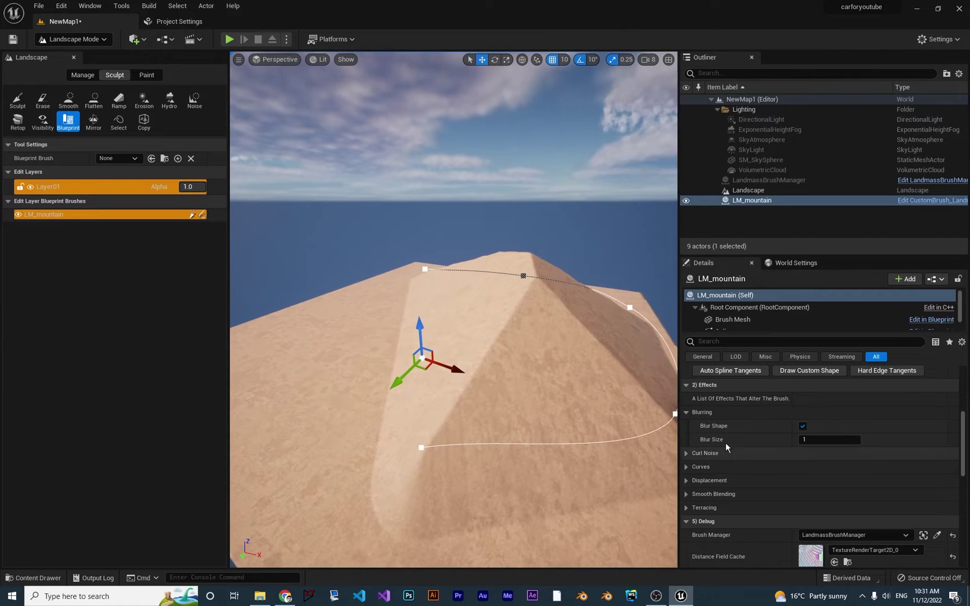
pyautogui.moveTo(562, 395); pyautogui.dragTo(532, 352, button='right')
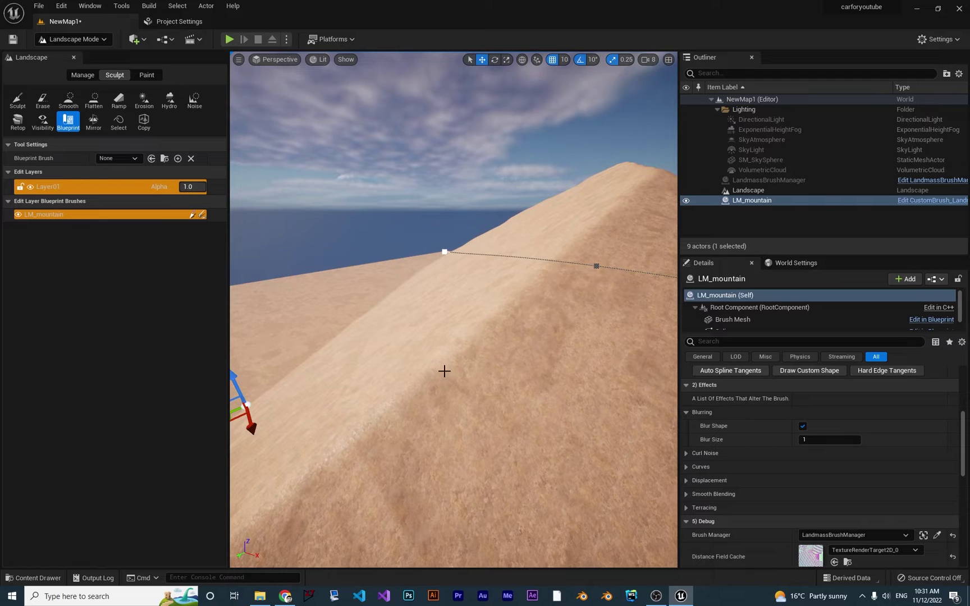
pyautogui.click(829, 440)
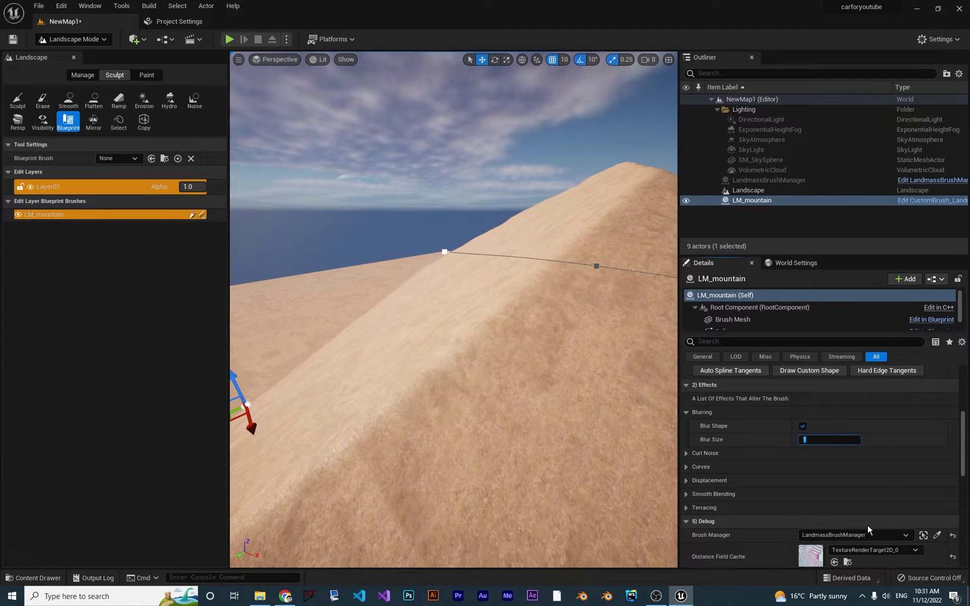
pyautogui.press('Return')
pyautogui.moveTo(518, 423); pyautogui.dragTo(596, 395, button='right')
# Set the brush's blur size to 2, check the mountain's softened ridges, and collapse the blurring settings
pyautogui.click(804, 441)
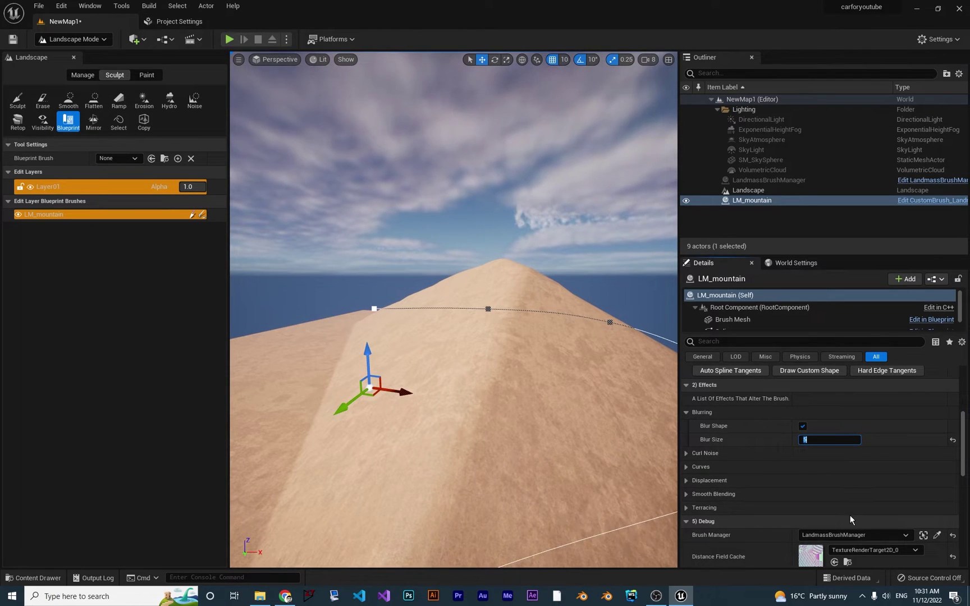
pyautogui.write('2')
pyautogui.press('Return')
pyautogui.moveTo(562, 387); pyautogui.dragTo(567, 386, button='right')
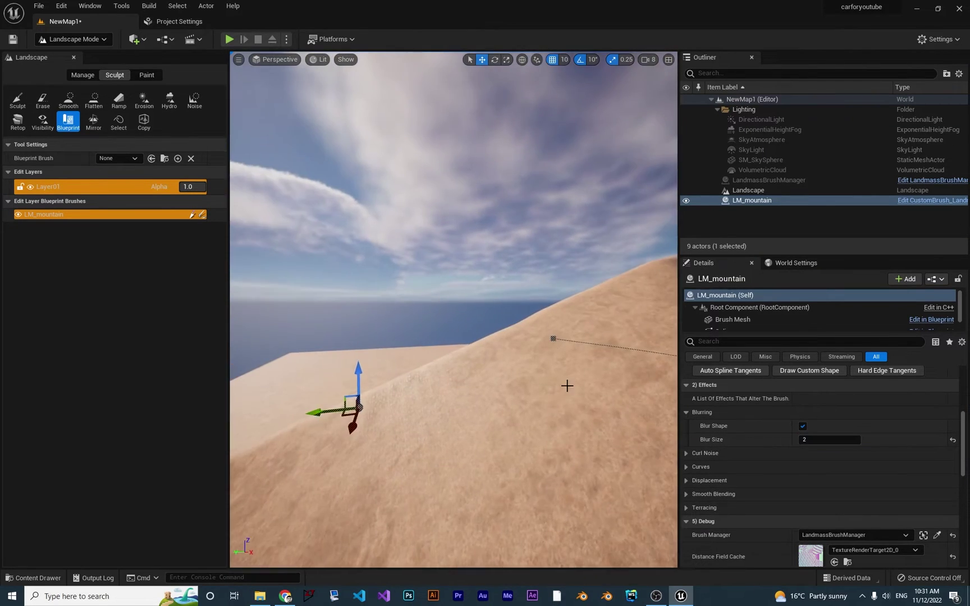
pyautogui.moveTo(483, 381); pyautogui.dragTo(484, 382, button='right')
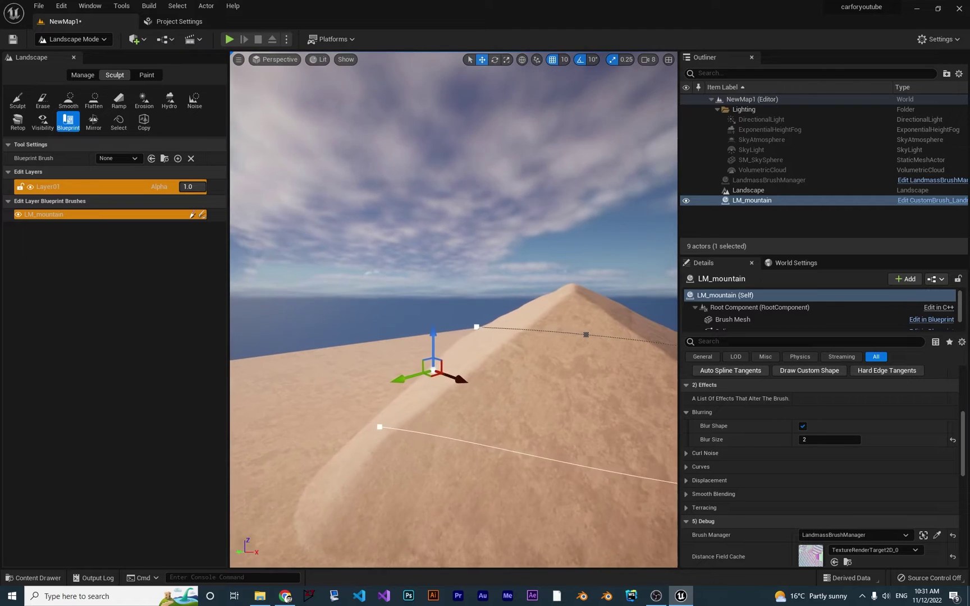
pyautogui.click(687, 413)
# Set the brush's Curl 1 Strength to about 1.5 in the curl noise effect and inspect the mountain
pyautogui.click(686, 426)
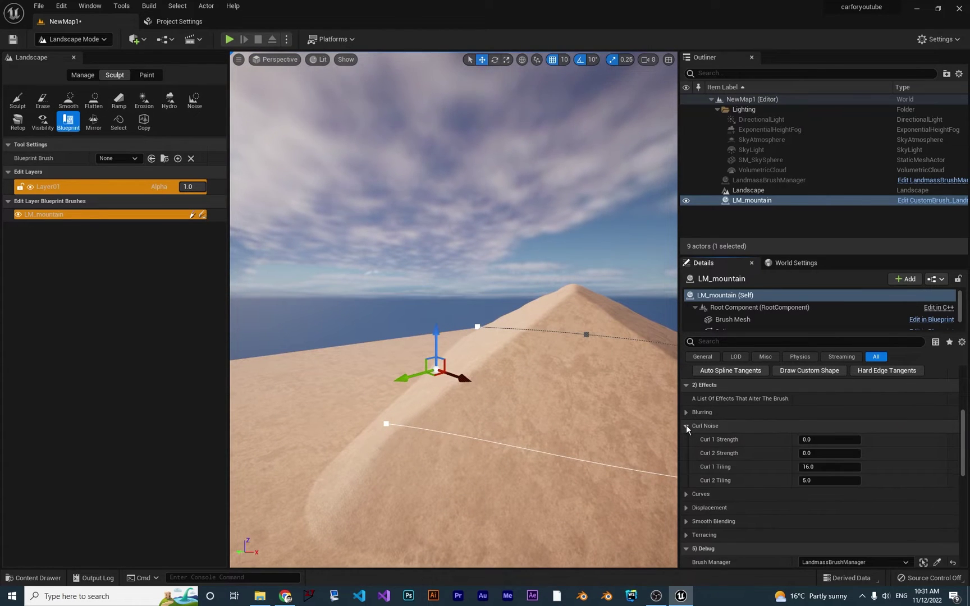
pyautogui.moveTo(816, 441); pyautogui.dragTo(860, 440)
pyautogui.press('a')
pyautogui.moveTo(406, 365)
pyautogui.mouseDown(button='right')
pyautogui.moveTo(573, 366)
pyautogui.moveTo(410, 365)
pyautogui.mouseUp(button='right')
pyautogui.press('d')
pyautogui.moveTo(351, 371); pyautogui.dragTo(348, 371, button='right')
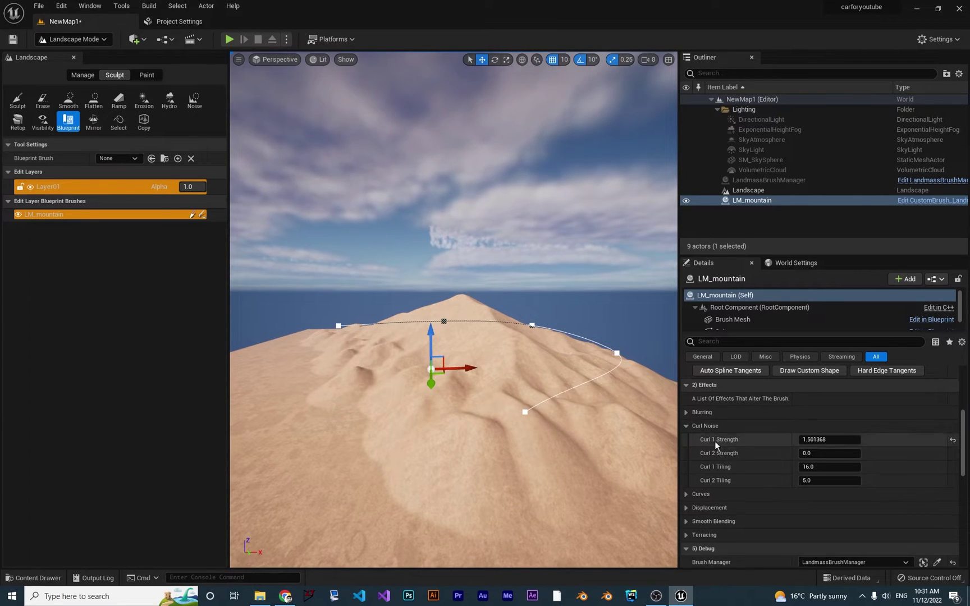
# Set Curl 2 Strength to about 1.5, and adjust Curl 1 Tiling to about 14.03 and Curl 2 Tiling to about 6.93
pyautogui.click(829, 453)
pyautogui.write('0.056')
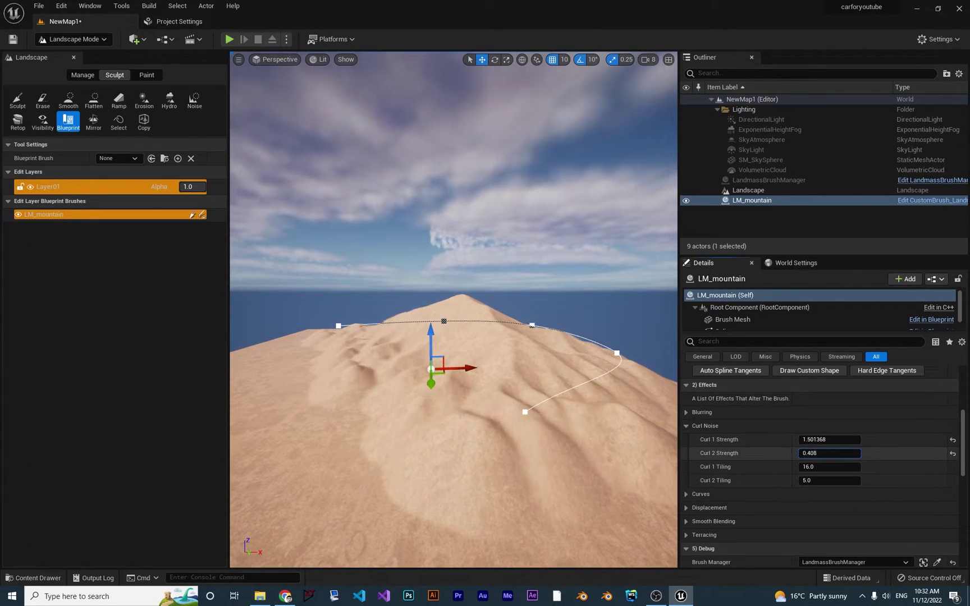
pyautogui.moveTo(829, 453)
pyautogui.mouseDown()
pyautogui.moveTo(890, 453)
pyautogui.moveTo(848, 453)
pyautogui.mouseUp()
pyautogui.moveTo(444, 382); pyautogui.dragTo(501, 403, button='right')
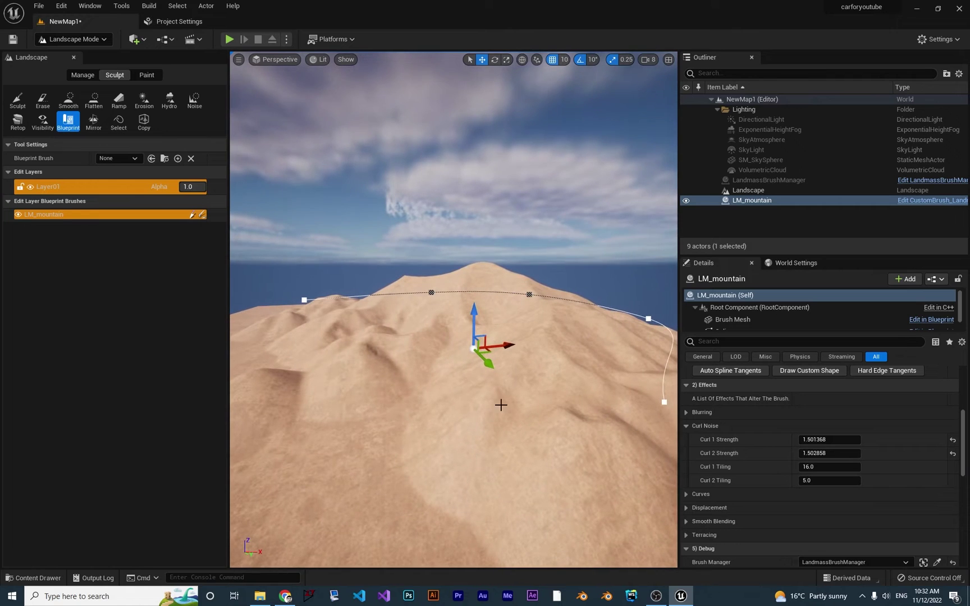
pyautogui.moveTo(816, 467); pyautogui.dragTo(824, 478)
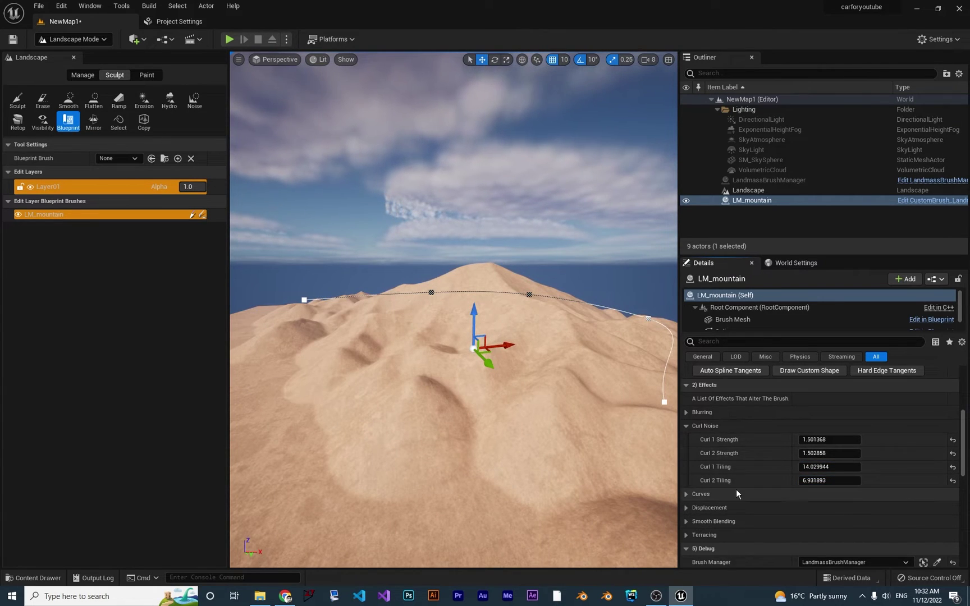
# Show the smooth blending settings, try an Outer Smooth Threshold of about 8917, and inspect the mountain's base
pyautogui.scroll(-2, 733, 487)
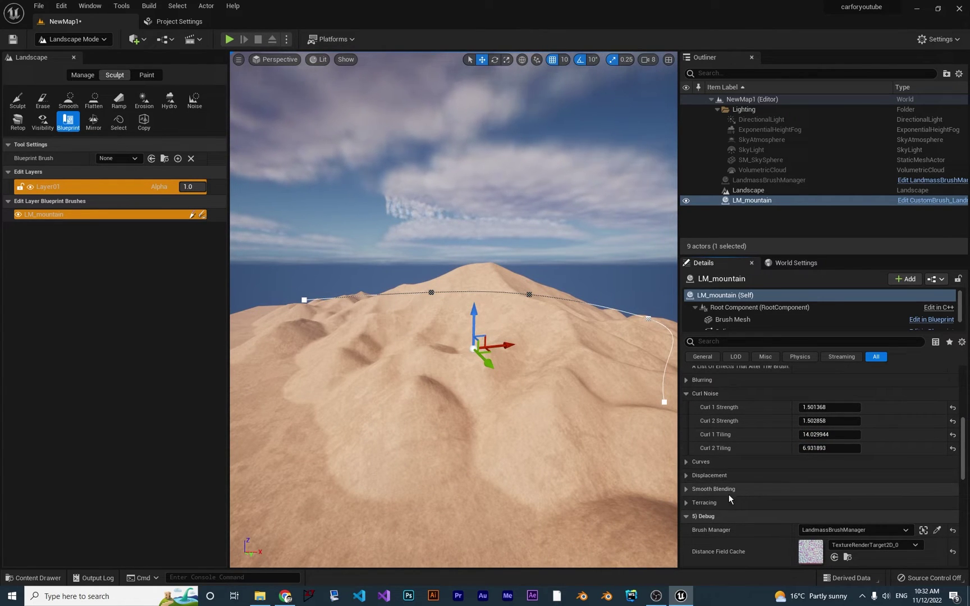
pyautogui.click(687, 490)
pyautogui.scroll(-2, 716, 496)
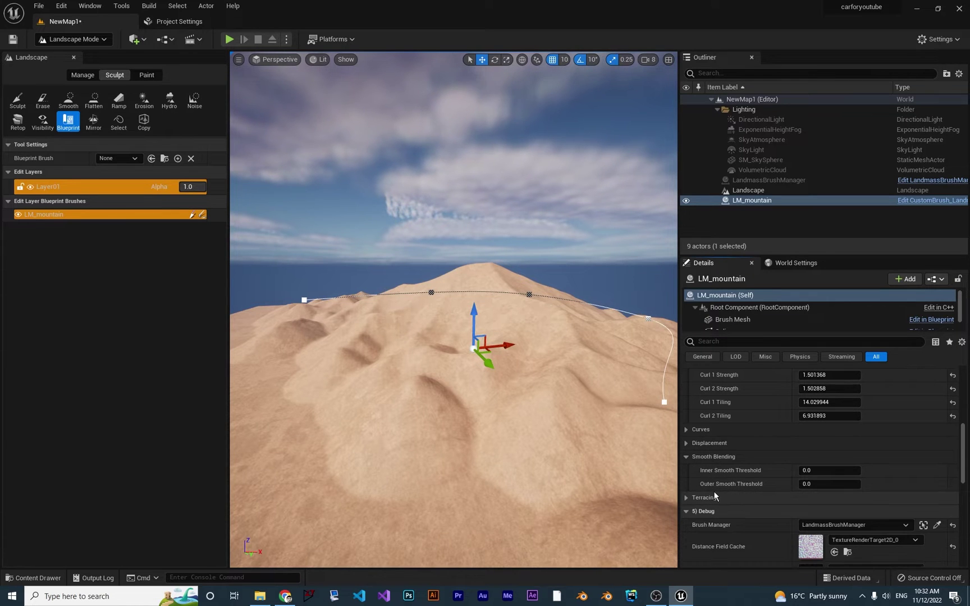
pyautogui.moveTo(584, 438); pyautogui.dragTo(441, 456, button='right')
pyautogui.press('w')
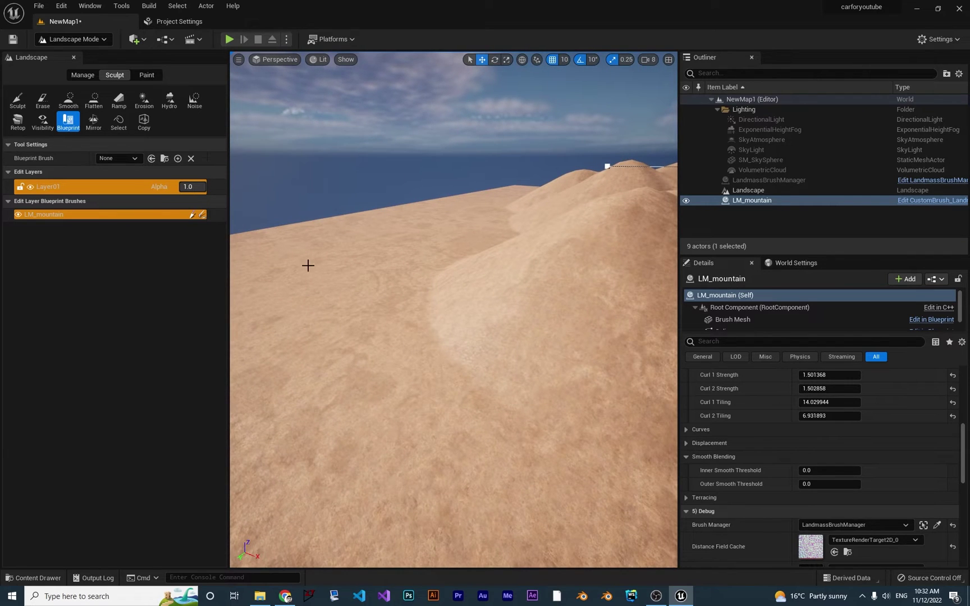
pyautogui.moveTo(830, 484); pyautogui.dragTo(916, 484)
pyautogui.press('s')
pyautogui.moveTo(454, 314); pyautogui.dragTo(469, 290, button='right')
pyautogui.moveTo(453, 337); pyautogui.dragTo(454, 337, button='right')
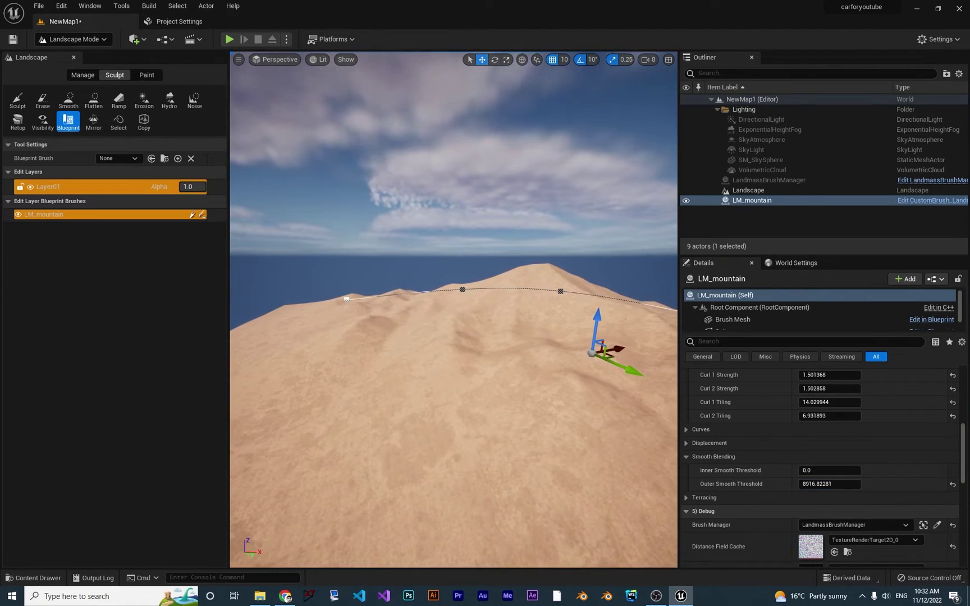
# Set the brush's Outer Smooth Threshold to 1000 and check how the mountain blends into the landscape
pyautogui.click(830, 484)
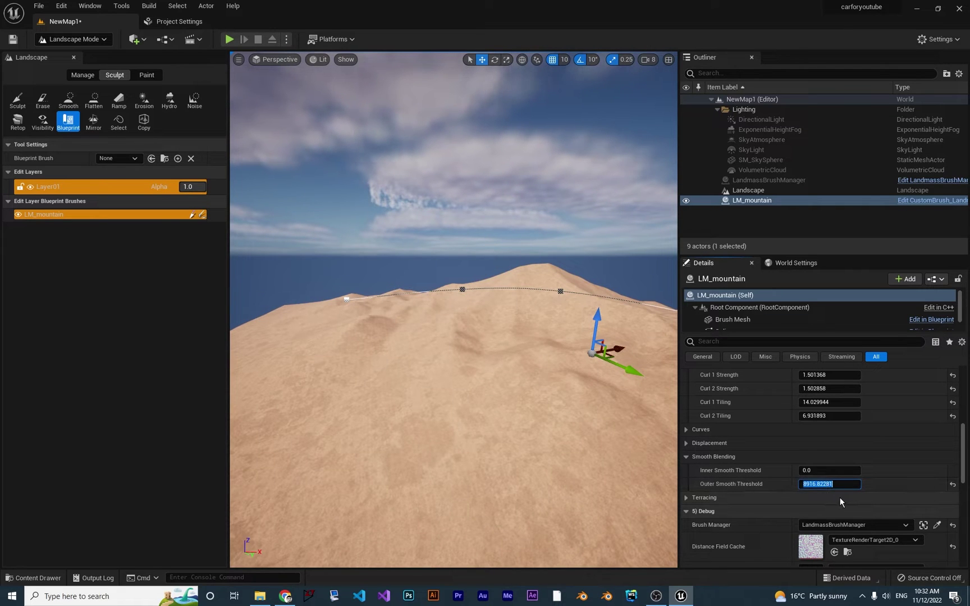
pyautogui.write('1000')
pyautogui.press('Return')
pyautogui.moveTo(590, 427); pyautogui.dragTo(590, 427, button='right')
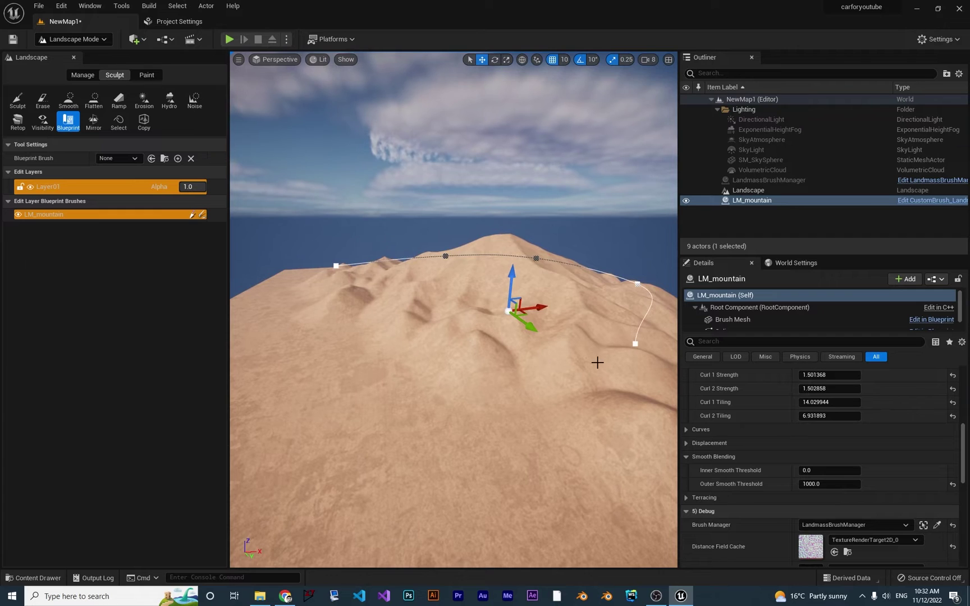
# Raise the brush's falloff angle to about 61.07, inspect the steeper mountain, and select LM_mountain among the edit layer's blueprint brushes
pyautogui.scroll(6, 733, 465)
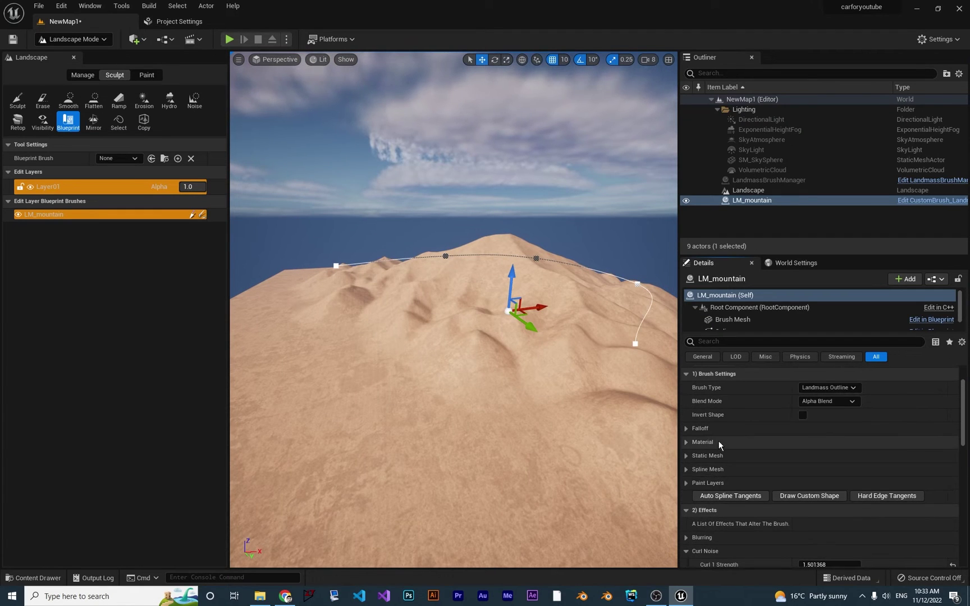
pyautogui.click(686, 428)
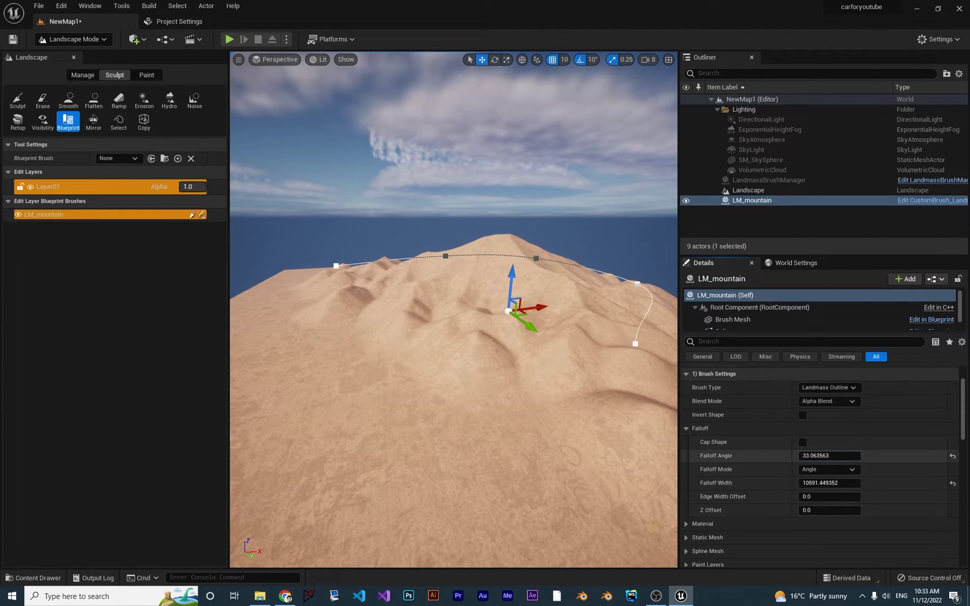
pyautogui.moveTo(829, 456); pyautogui.dragTo(870, 456)
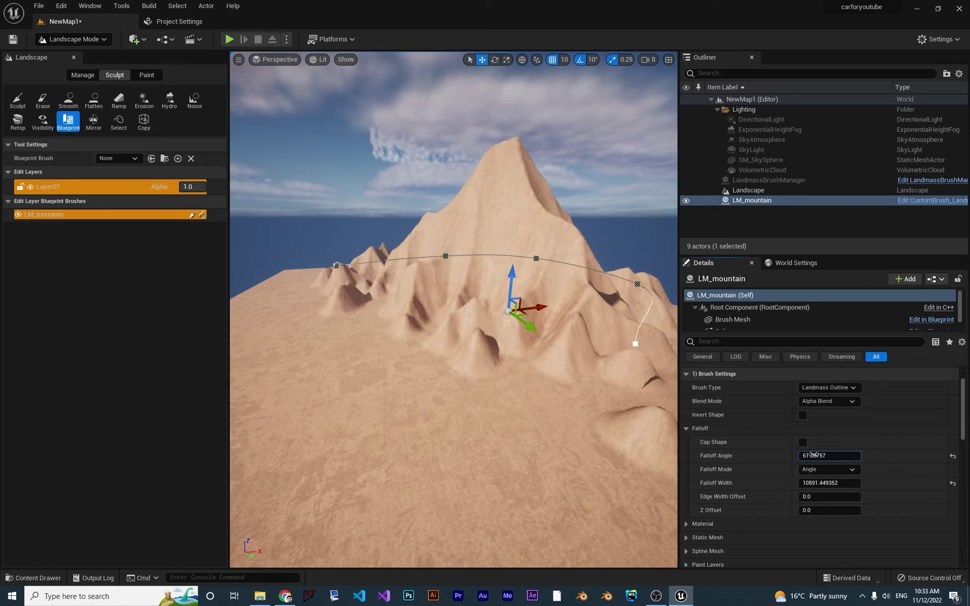
pyautogui.moveTo(553, 319); pyautogui.dragTo(438, 306, button='right')
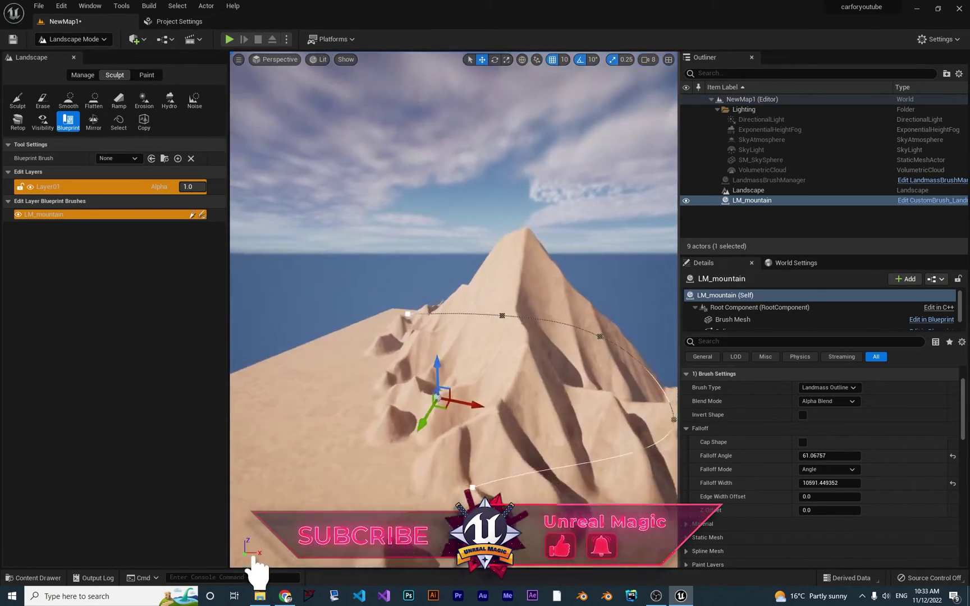
pyautogui.moveTo(443, 394); pyautogui.dragTo(455, 388, button='right')
pyautogui.click(45, 215)
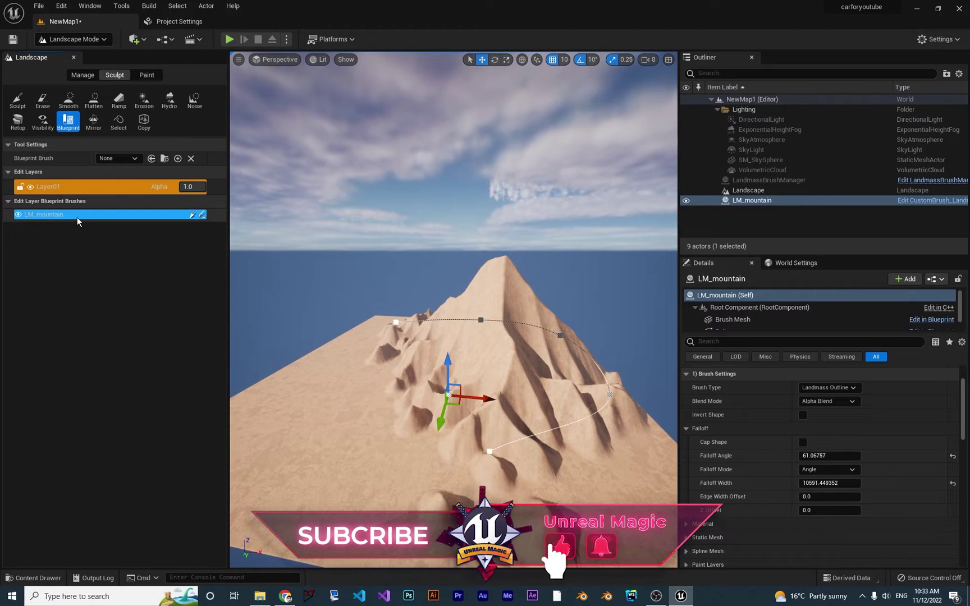
# Shift the LM_mountain brush across the landscape, and place a duplicate of it beside the original as a second mountain
pyautogui.moveTo(459, 403); pyautogui.dragTo(477, 388)
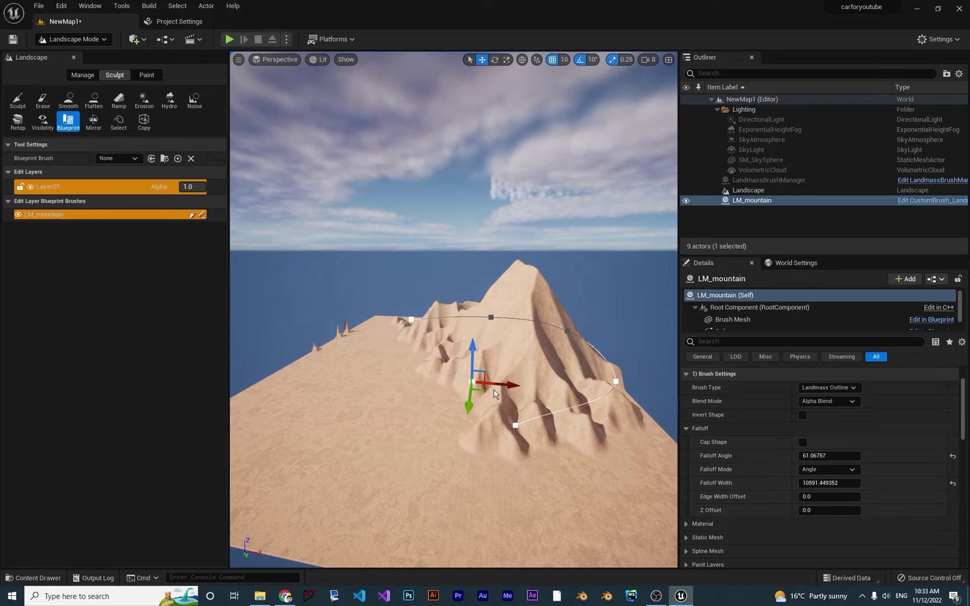
pyautogui.moveTo(489, 432); pyautogui.dragTo(556, 363, button='right')
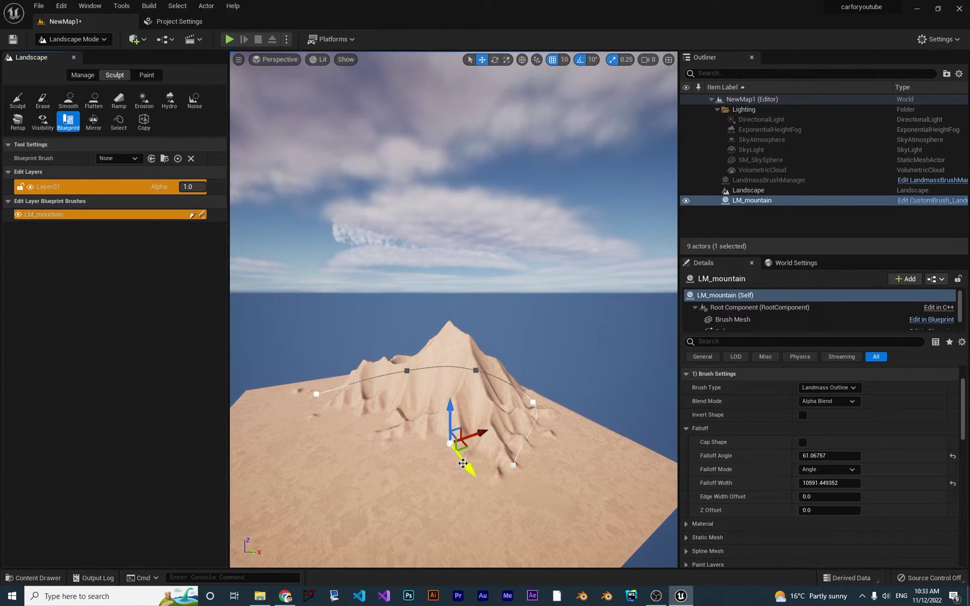
pyautogui.moveTo(462, 445)
pyautogui.keyDown('alt'); pyautogui.mouseDown()
pyautogui.moveTo(397, 452)
pyautogui.moveTo(341, 489)
pyautogui.moveTo(345, 497)
pyautogui.mouseUp(); pyautogui.keyUp('alt')
pyautogui.moveTo(400, 389); pyautogui.dragTo(373, 405, button='right')
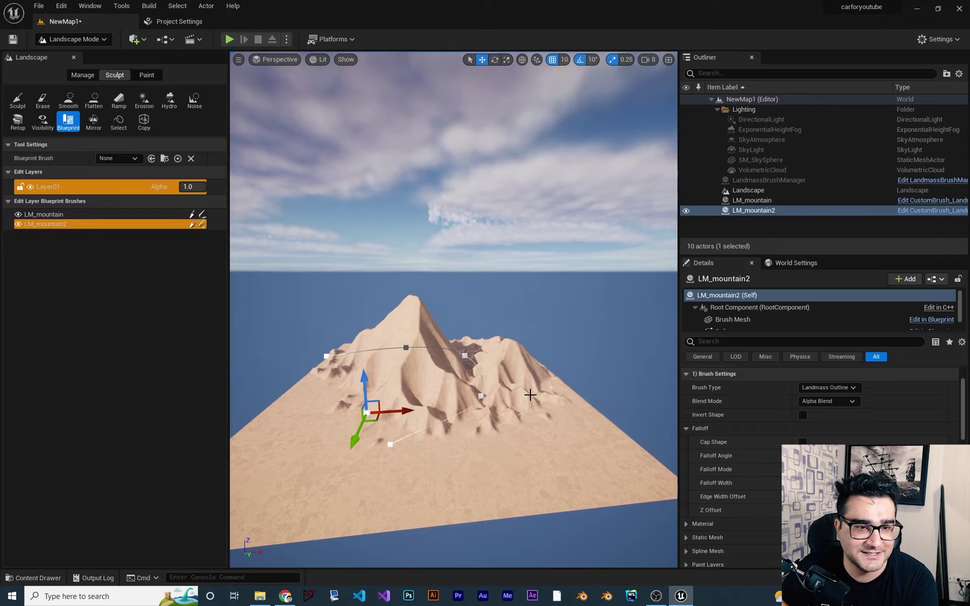
# Rotate the duplicated LM_mountain2 brush about its vertical axis so its shape differs from the first mountain
pyautogui.press('e')
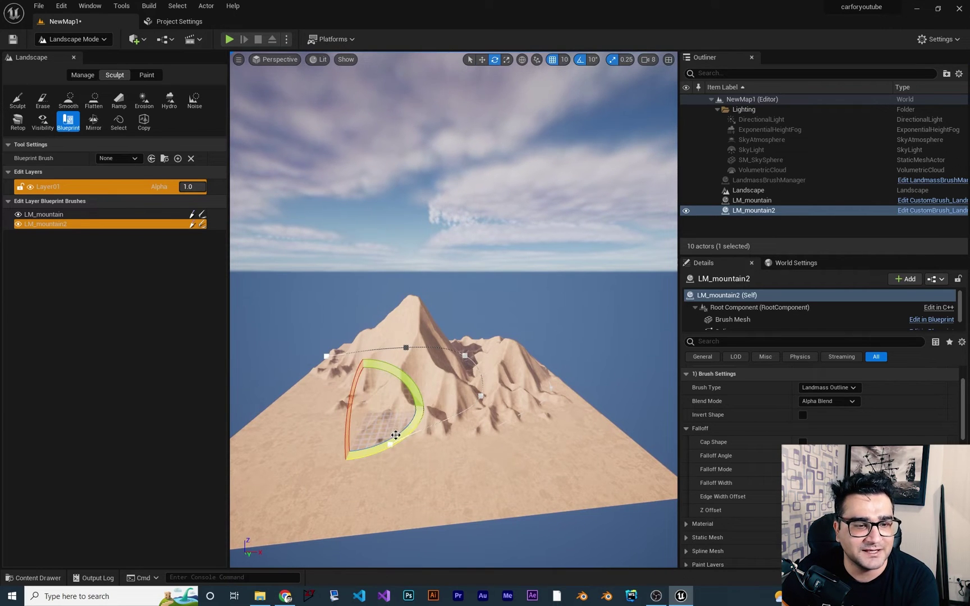
pyautogui.moveTo(396, 435); pyautogui.dragTo(427, 419)
pyautogui.moveTo(466, 424)
pyautogui.mouseDown(button='right')
pyautogui.moveTo(533, 412)
pyautogui.moveTo(471, 435)
pyautogui.moveTo(477, 420)
pyautogui.moveTo(542, 420)
pyautogui.mouseUp(button='right')
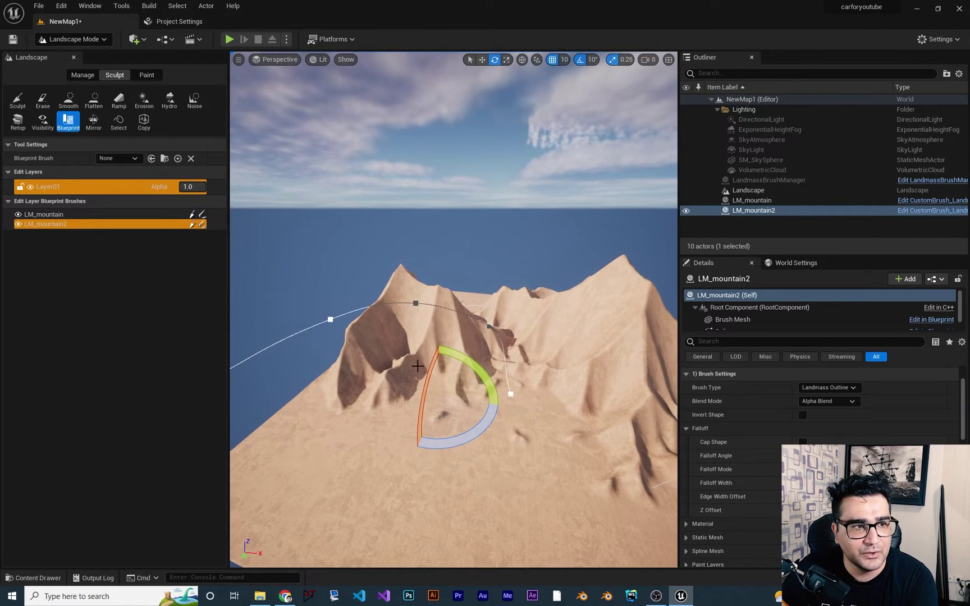
# Rename the original LM_mountain brush as LM_mountain1
pyautogui.click(66, 216)
pyautogui.click(65, 223)
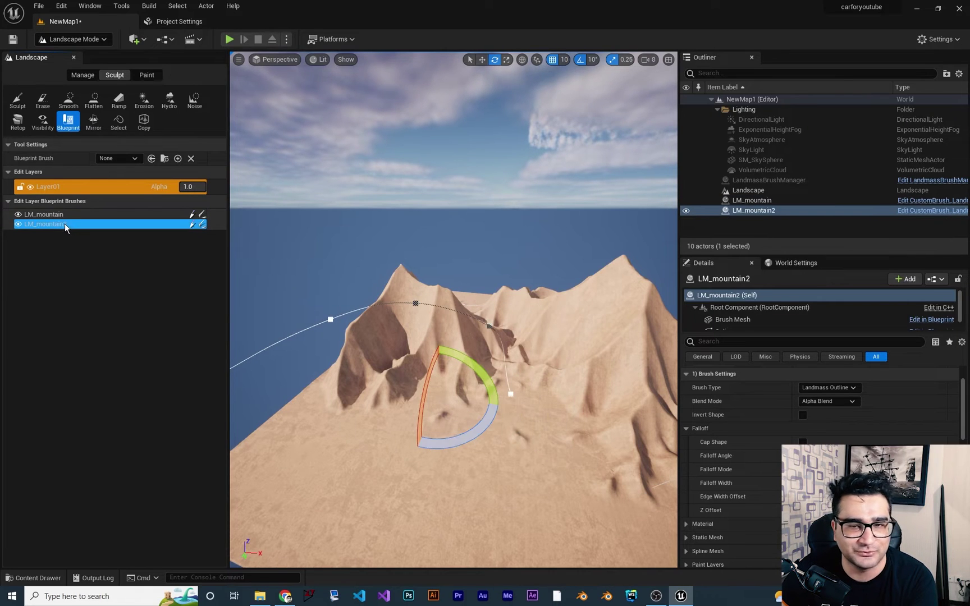
pyautogui.doubleClick(60, 216)
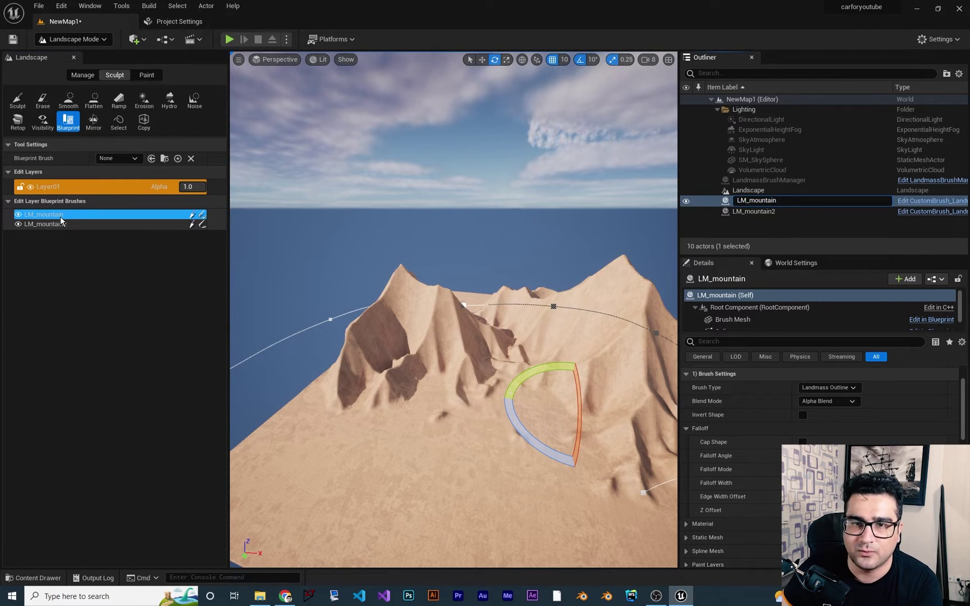
pyautogui.write('1')
pyautogui.press('Return')
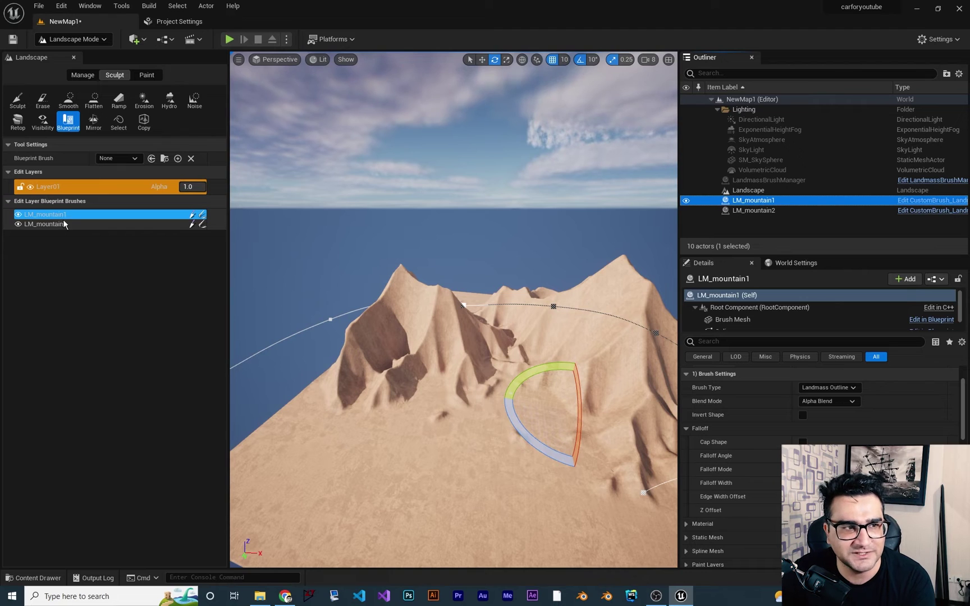
# Set the blend mode of the LM_mountain1 brush to Additive
pyautogui.click(63, 225)
pyautogui.click(62, 215)
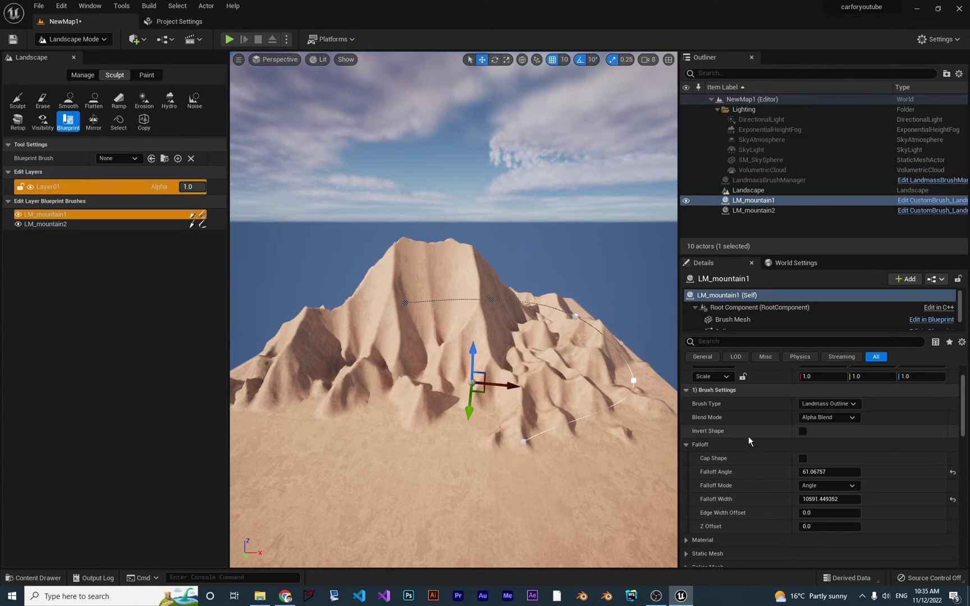
pyautogui.click(815, 418)
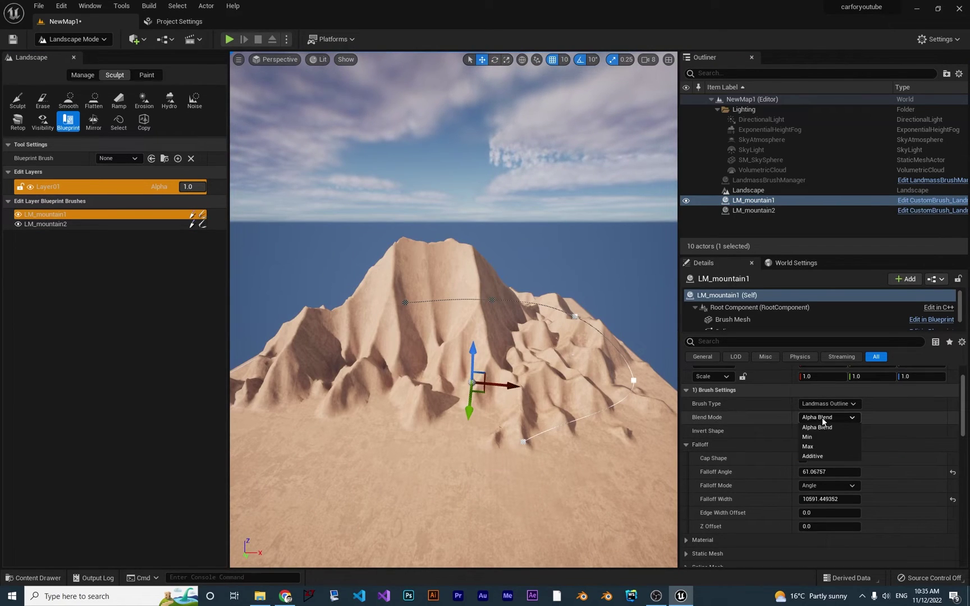
pyautogui.click(814, 418)
pyautogui.click(815, 418)
pyautogui.click(822, 456)
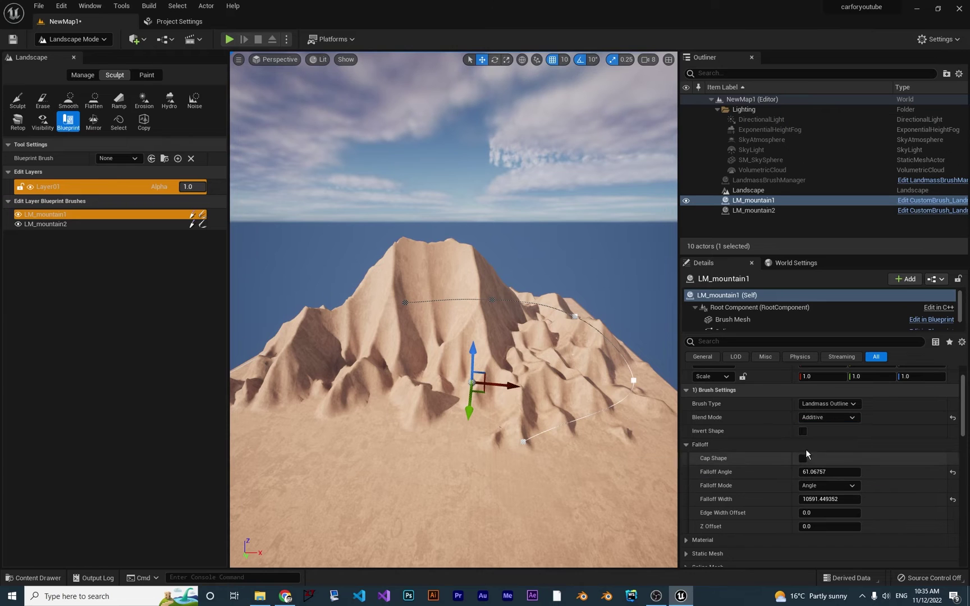
# Set the blend mode of the LM_mountain2 brush to Additive and inspect how the two overlapping mountains combine
pyautogui.click(61, 225)
pyautogui.click(802, 419)
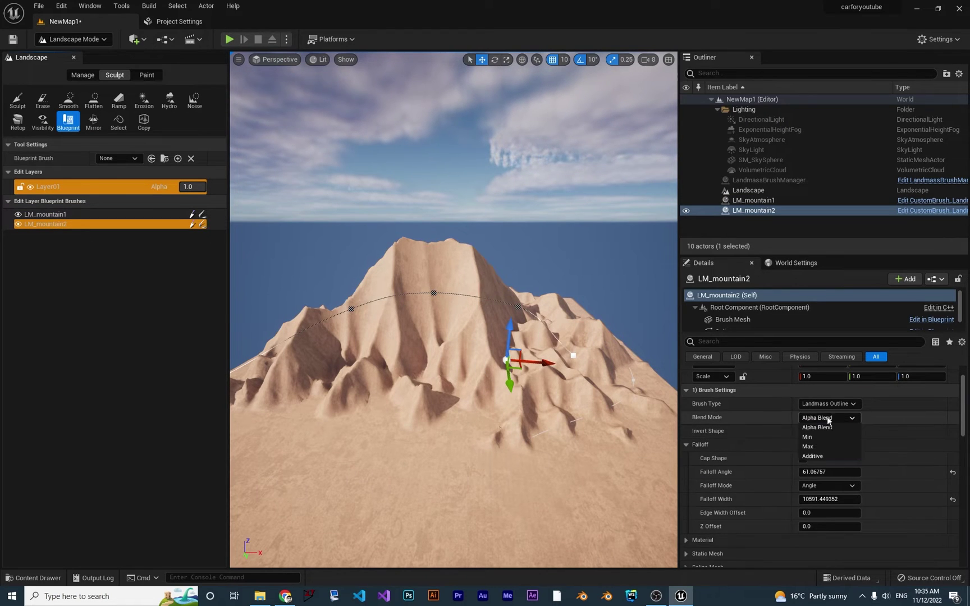
pyautogui.click(814, 456)
pyautogui.moveTo(601, 247); pyautogui.dragTo(629, 238, button='right')
pyautogui.press('a')
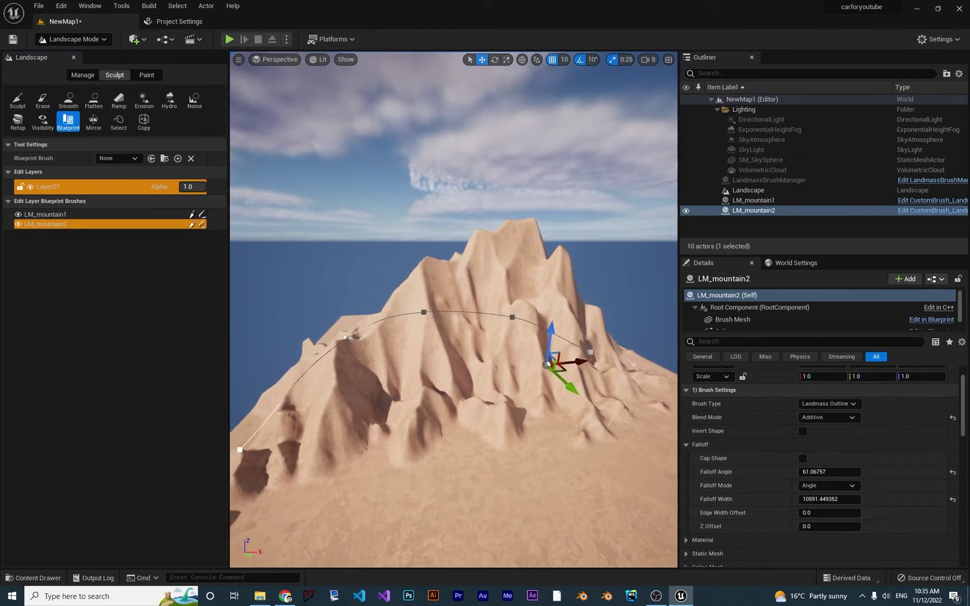
pyautogui.press('a')
pyautogui.moveTo(557, 294)
pyautogui.mouseDown(button='right')
pyautogui.moveTo(657, 284)
pyautogui.moveTo(556, 294)
pyautogui.mouseUp(button='right')
pyautogui.press('w')
pyautogui.moveTo(456, 305); pyautogui.dragTo(456, 305, button='right')
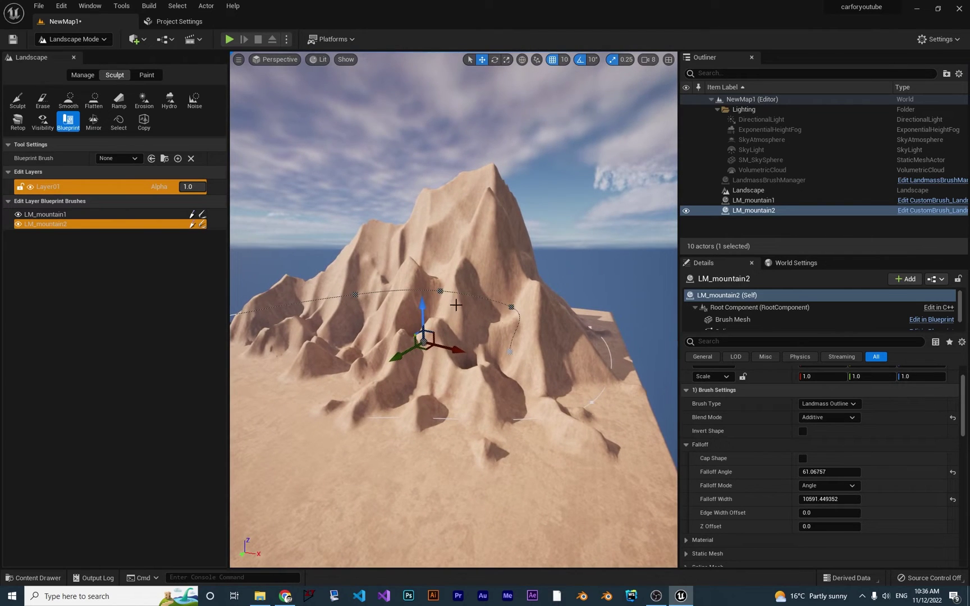
# Enable Cap Shape in the falloff settings of the LM_mountain1 brush and inspect its shape
pyautogui.click(55, 215)
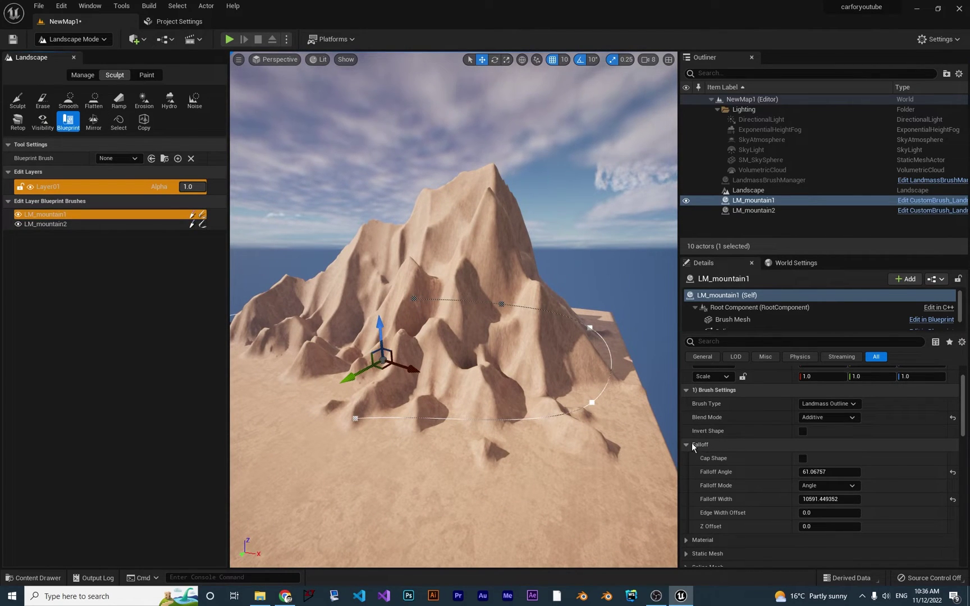
pyautogui.click(803, 458)
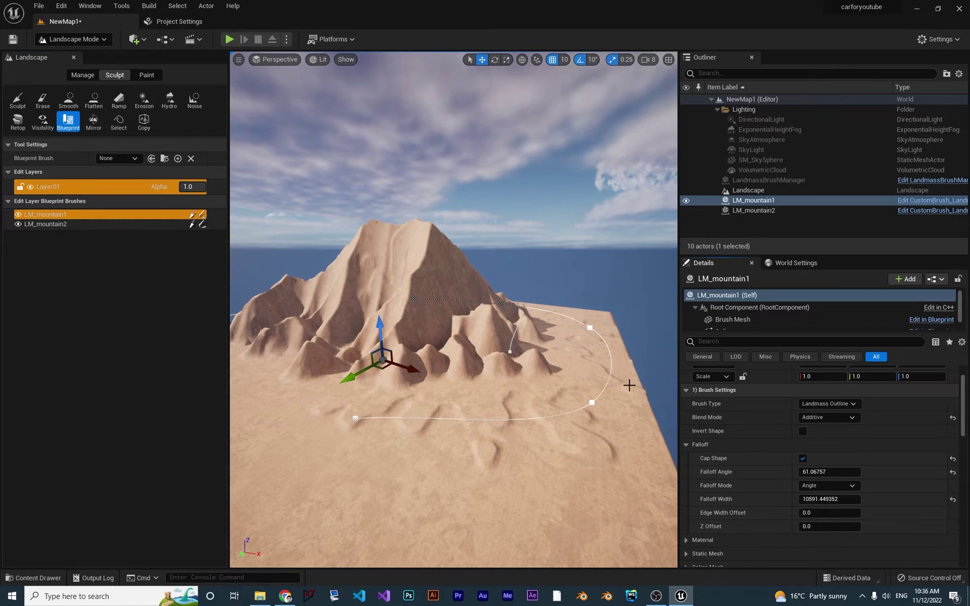
pyautogui.moveTo(601, 406); pyautogui.dragTo(601, 406, button='right')
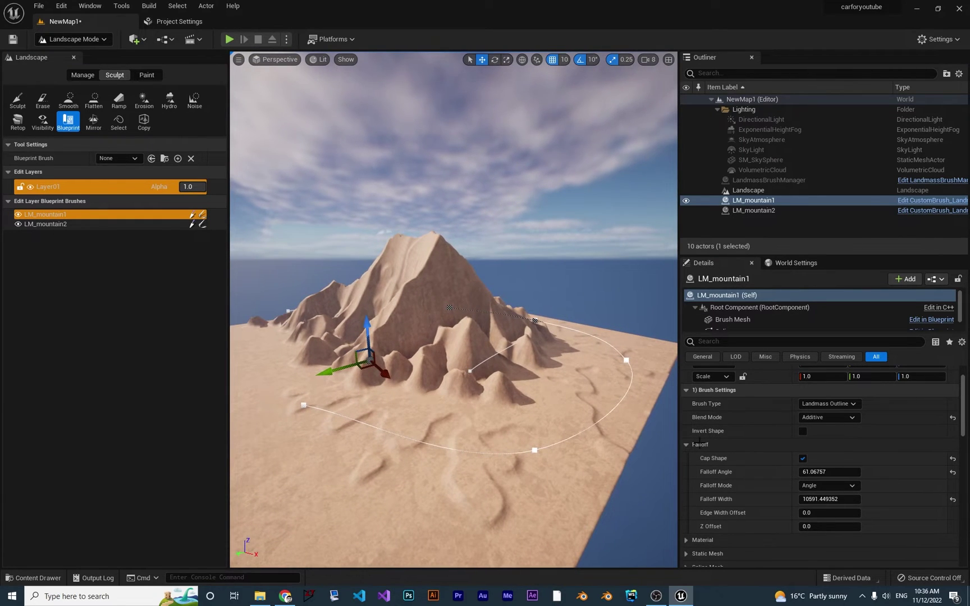
# Set the blend mode of both the LM_mountain1 and LM_mountain2 brushes back to Alpha Blend
pyautogui.click(828, 418)
pyautogui.click(826, 427)
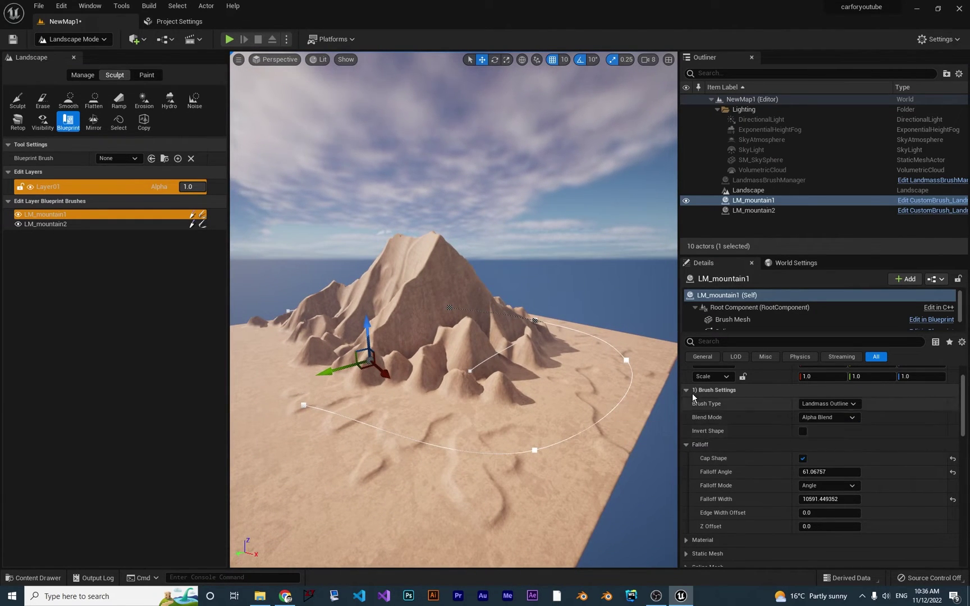
pyautogui.click(73, 225)
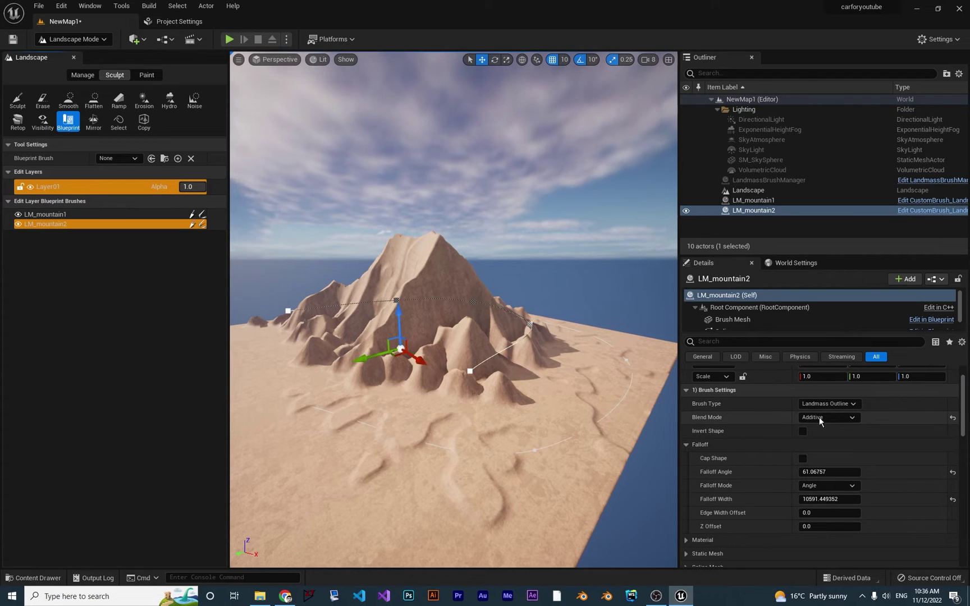
pyautogui.click(829, 417)
pyautogui.click(825, 427)
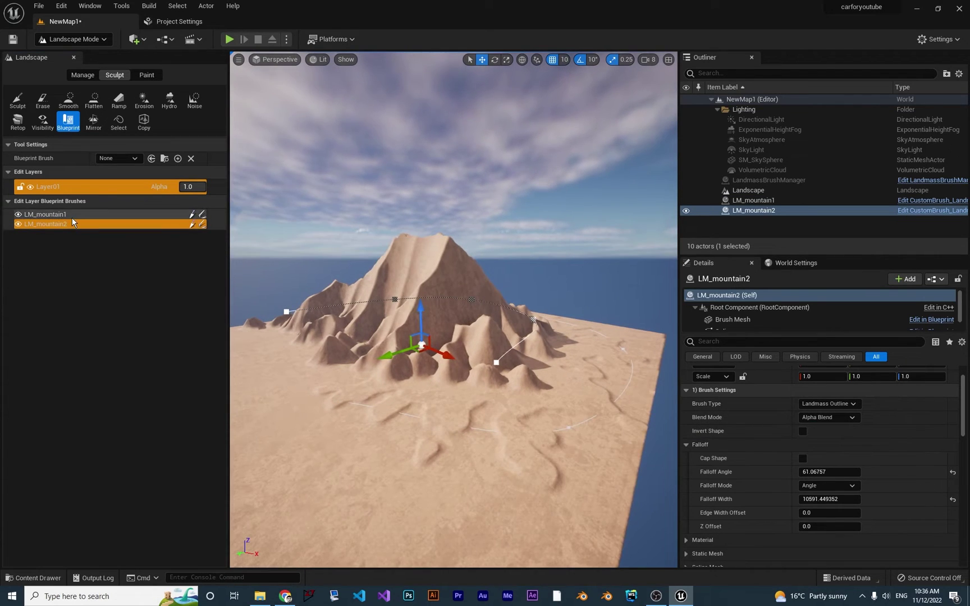
# Move the LM_mountain1 brush away from the other mountain toward the landscape's edge and adjust its height
pyautogui.click(75, 215)
pyautogui.moveTo(386, 360)
pyautogui.mouseDown()
pyautogui.moveTo(403, 364)
pyautogui.moveTo(364, 358)
pyautogui.moveTo(277, 401)
pyautogui.moveTo(290, 399)
pyautogui.moveTo(218, 382)
pyautogui.mouseUp()
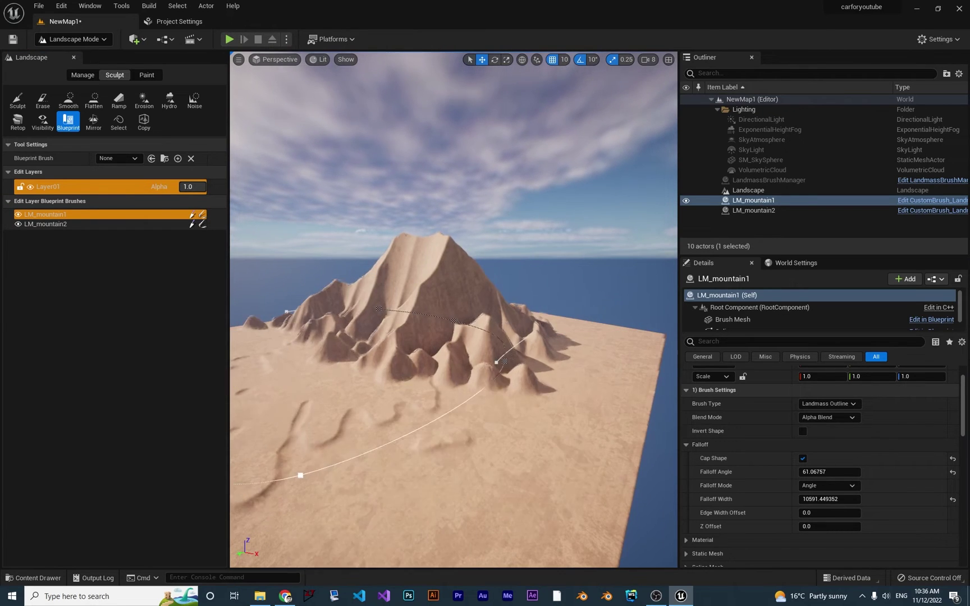
pyautogui.moveTo(552, 438); pyautogui.dragTo(472, 440, button='right')
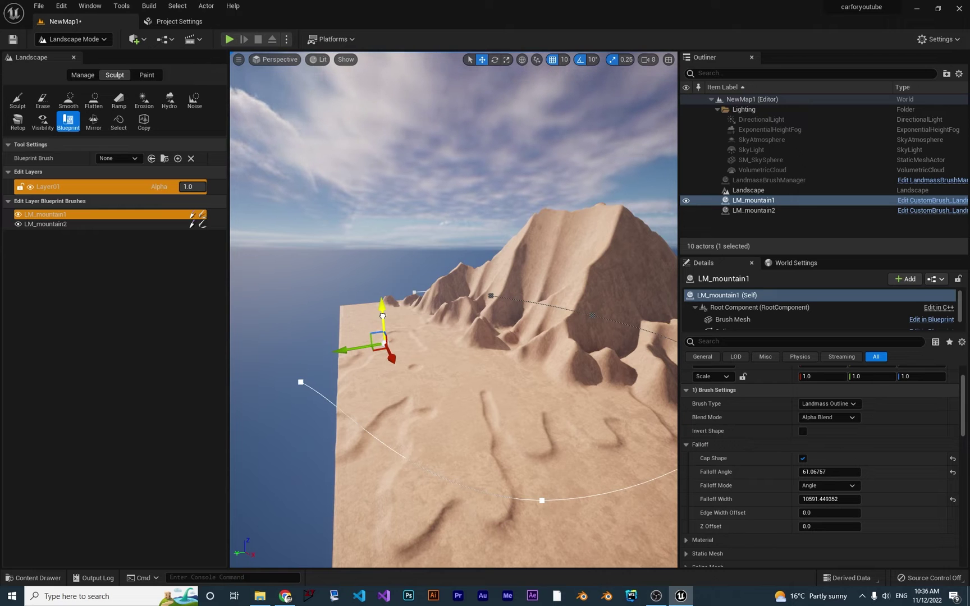
pyautogui.moveTo(382, 317); pyautogui.dragTo(397, 303)
pyautogui.moveTo(397, 303); pyautogui.dragTo(543, 251, button='right')
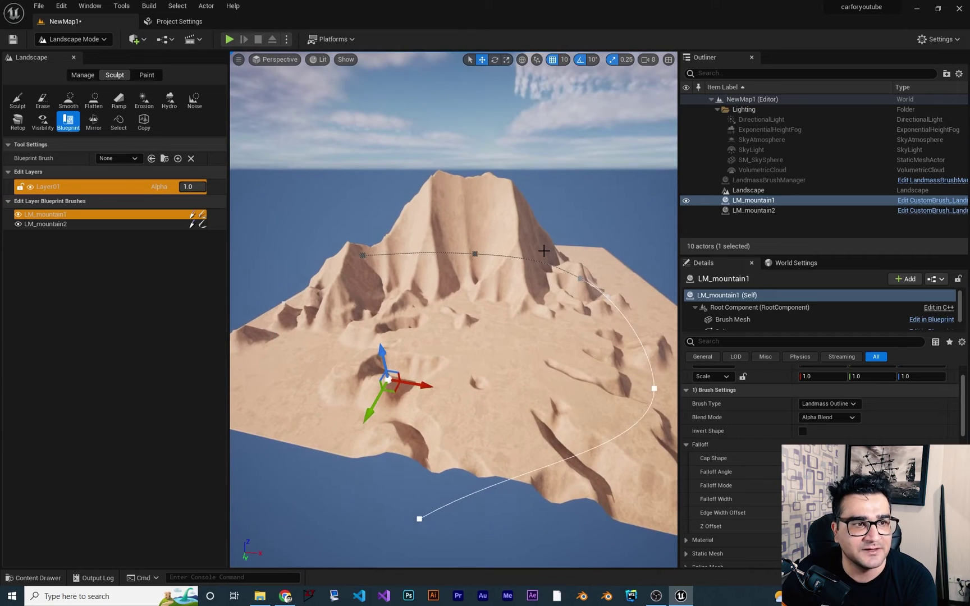
# Create a new landscape edit layer and name it Layer02
pyautogui.rightClick(60, 191)
pyautogui.click(92, 209)
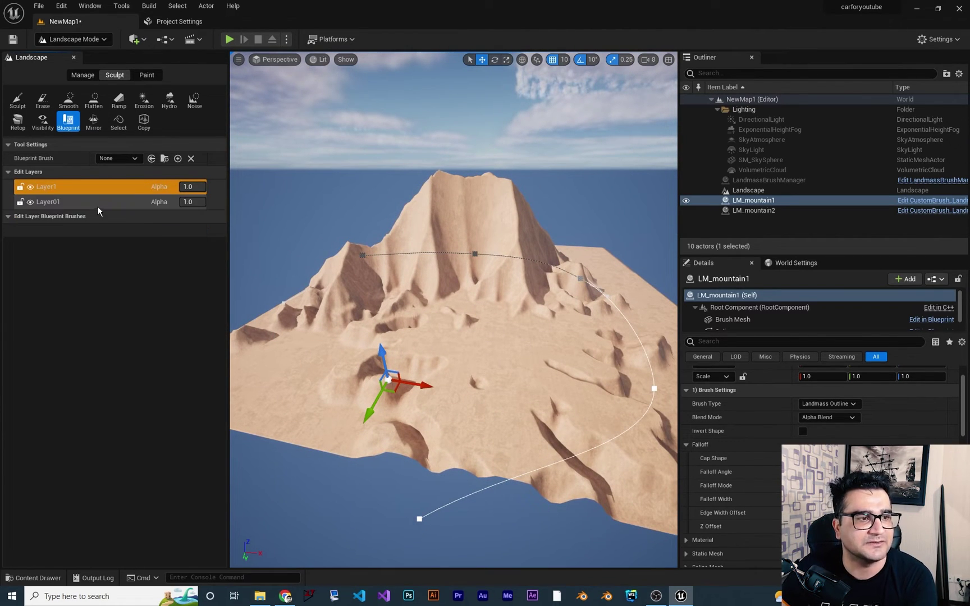
pyautogui.click(60, 187)
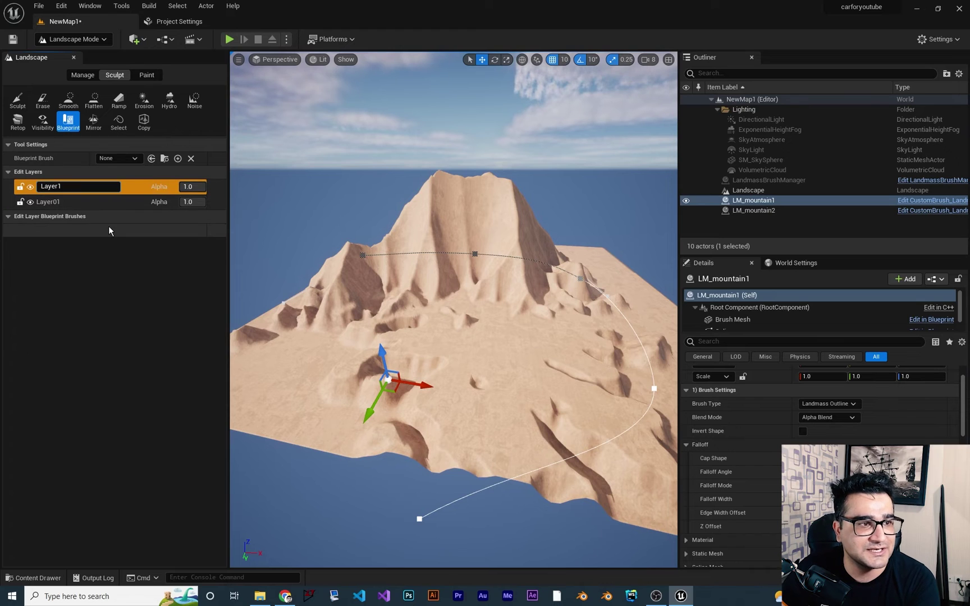
pyautogui.press('BackSpace')
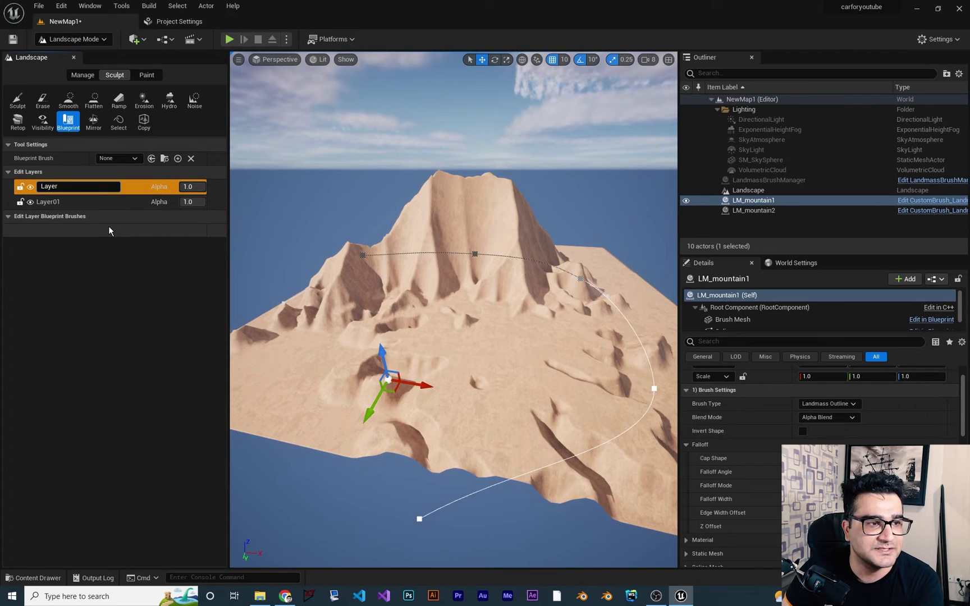
pyautogui.write('02')
pyautogui.press('Return')
pyautogui.moveTo(444, 351)
pyautogui.mouseDown(button='right')
pyautogui.moveTo(402, 351)
pyautogui.moveTo(441, 350)
pyautogui.mouseUp(button='right')
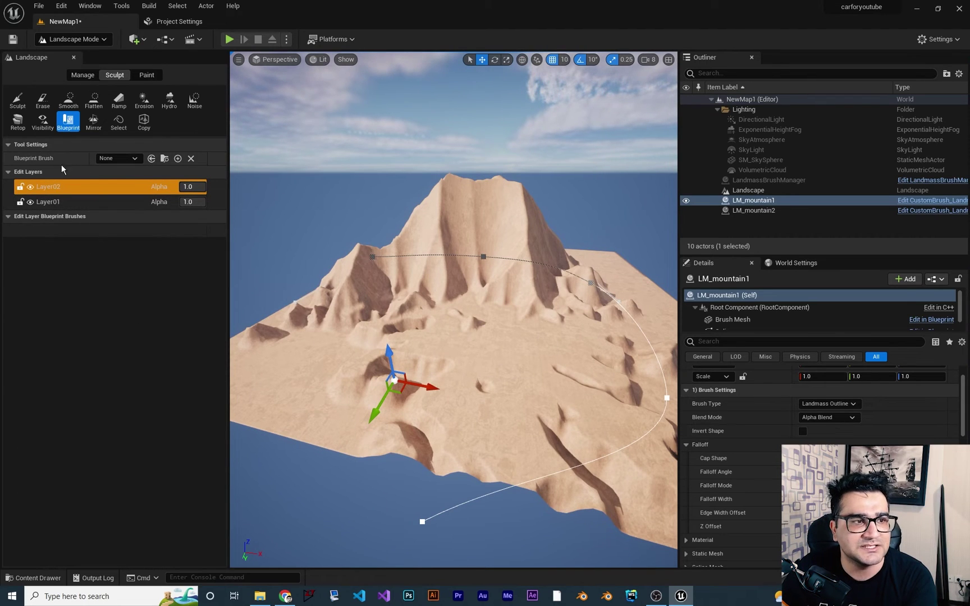
# Place a CustomBrush_Landmass_River brush on the ground in front of the mountain and inspect the river
pyautogui.click(121, 159)
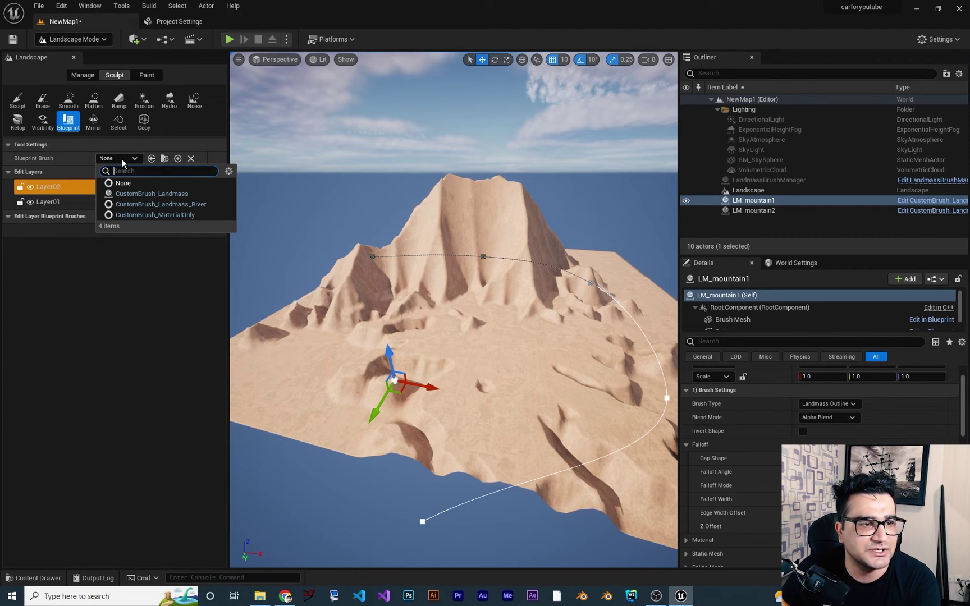
pyautogui.click(160, 205)
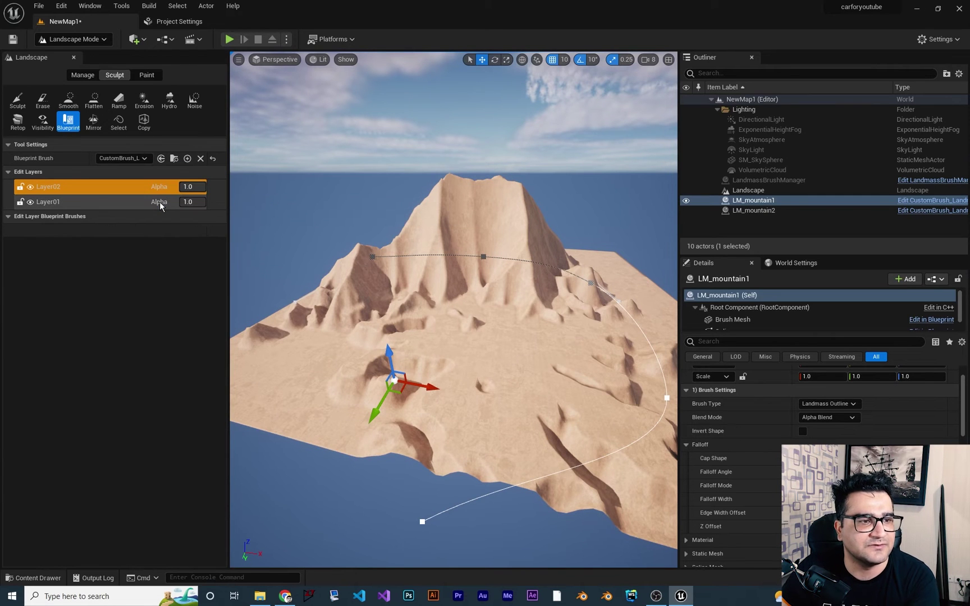
pyautogui.click(503, 374)
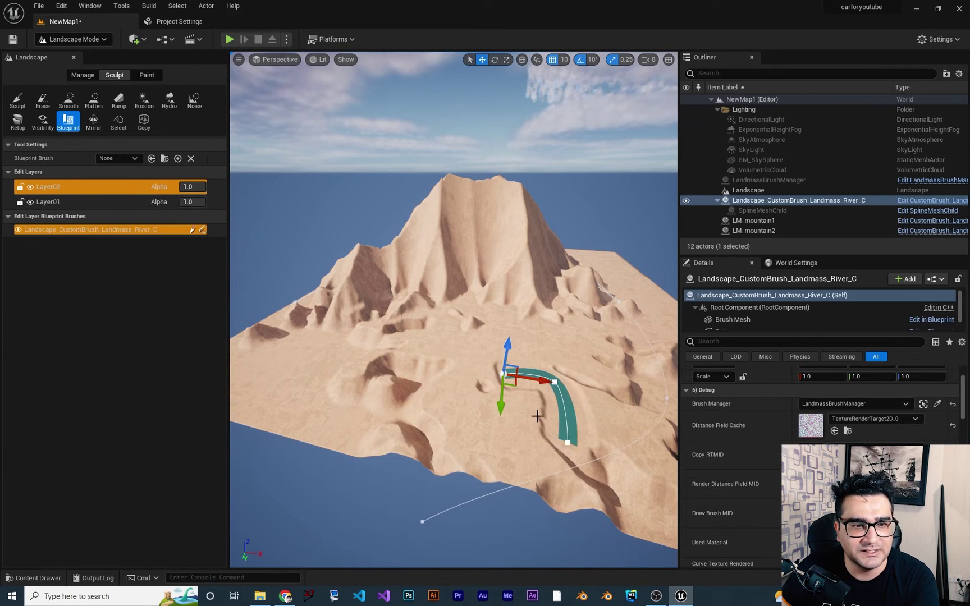
pyautogui.moveTo(539, 411)
pyautogui.mouseDown(button='right')
pyautogui.moveTo(269, 407)
pyautogui.moveTo(360, 410)
pyautogui.mouseUp(button='right')
pyautogui.moveTo(511, 387)
pyautogui.mouseDown(button='right')
pyautogui.moveTo(483, 405)
pyautogui.moveTo(443, 402)
pyautogui.moveTo(494, 390)
pyautogui.mouseUp(button='right')
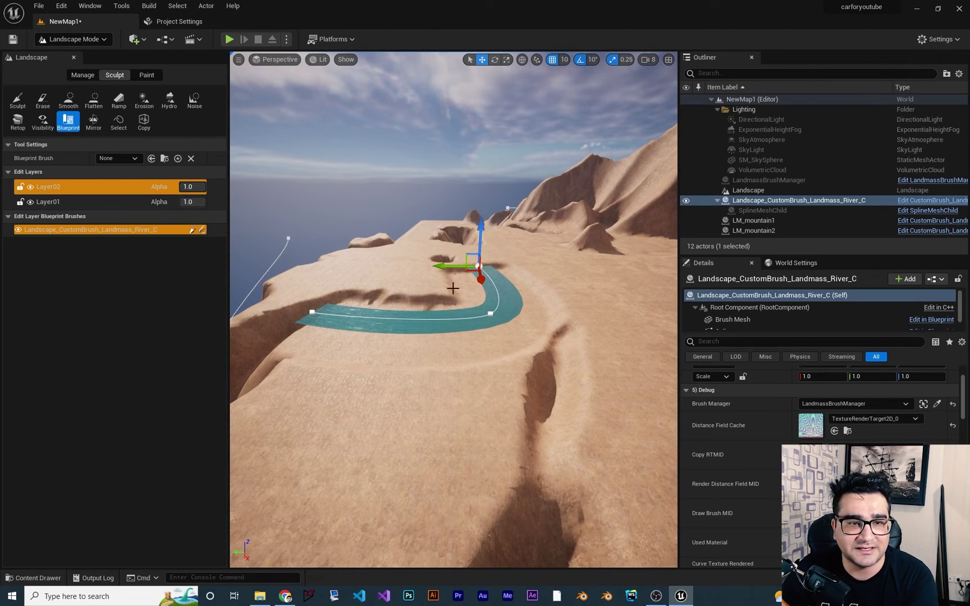
# Reorder the edit layers so Layer02 sits beneath Layer01, and inspect the effect on the river
pyautogui.moveTo(62, 188); pyautogui.dragTo(60, 208)
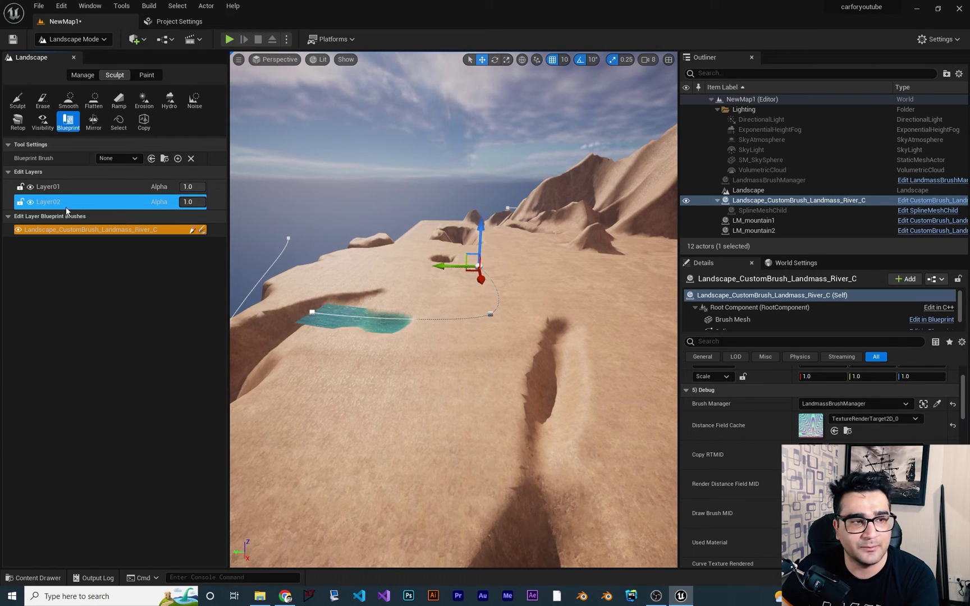
pyautogui.press('a')
pyautogui.moveTo(382, 311); pyautogui.dragTo(495, 309, button='right')
pyautogui.press('w')
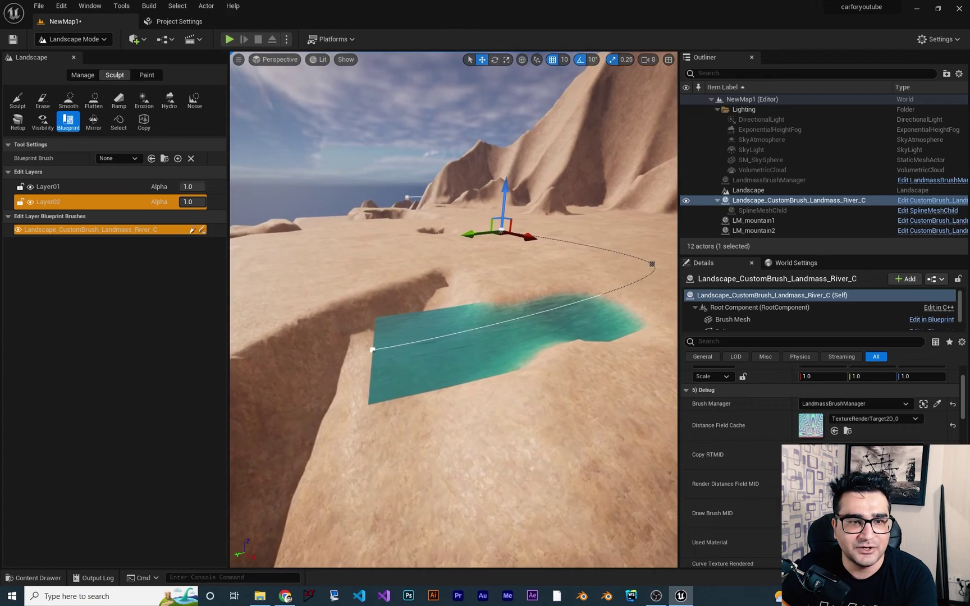
pyautogui.scroll(-5, 437, 335)
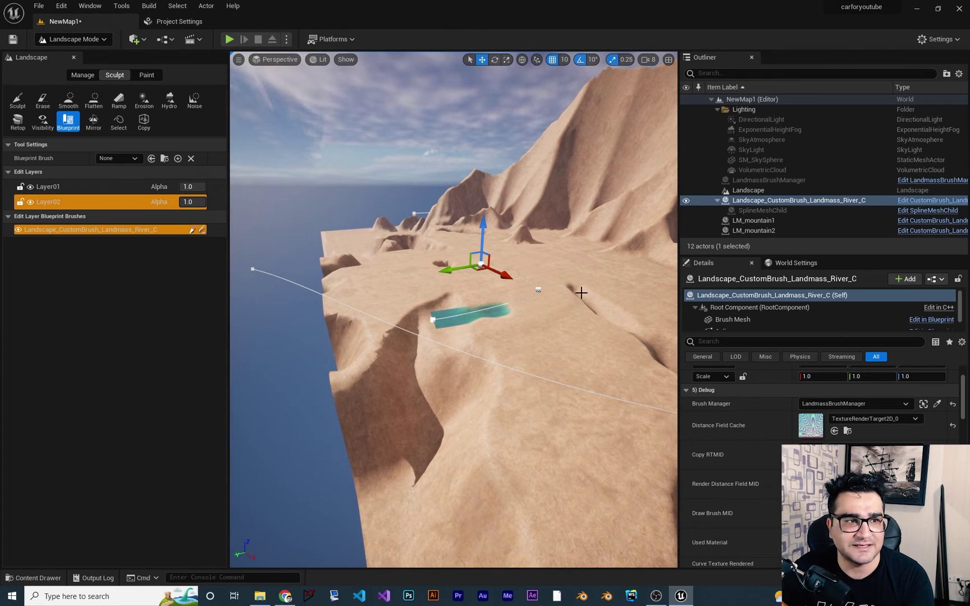
# Move Layer02 back above Layer01 and look over the river again
pyautogui.click(71, 200)
pyautogui.moveTo(63, 205); pyautogui.dragTo(59, 183)
pyautogui.moveTo(498, 300)
pyautogui.mouseDown(button='right')
pyautogui.moveTo(443, 317)
pyautogui.moveTo(419, 365)
pyautogui.moveTo(483, 295)
pyautogui.mouseUp(button='right')
pyautogui.press('s')
pyautogui.press('w')
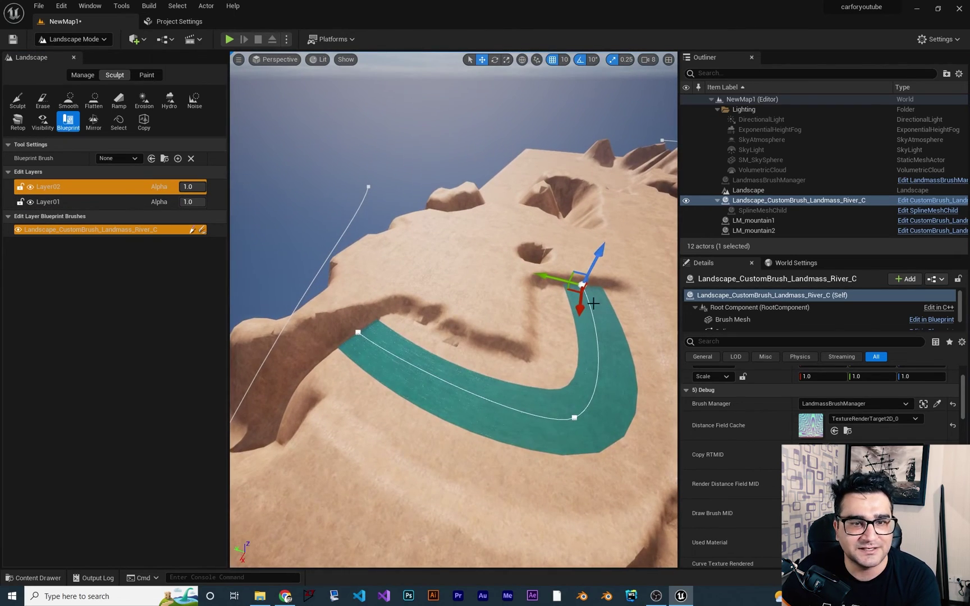
# Lower the whole river brush into the terrain and reposition its middle and end spline points to reshape the bend
pyautogui.moveTo(572, 288); pyautogui.dragTo(594, 329)
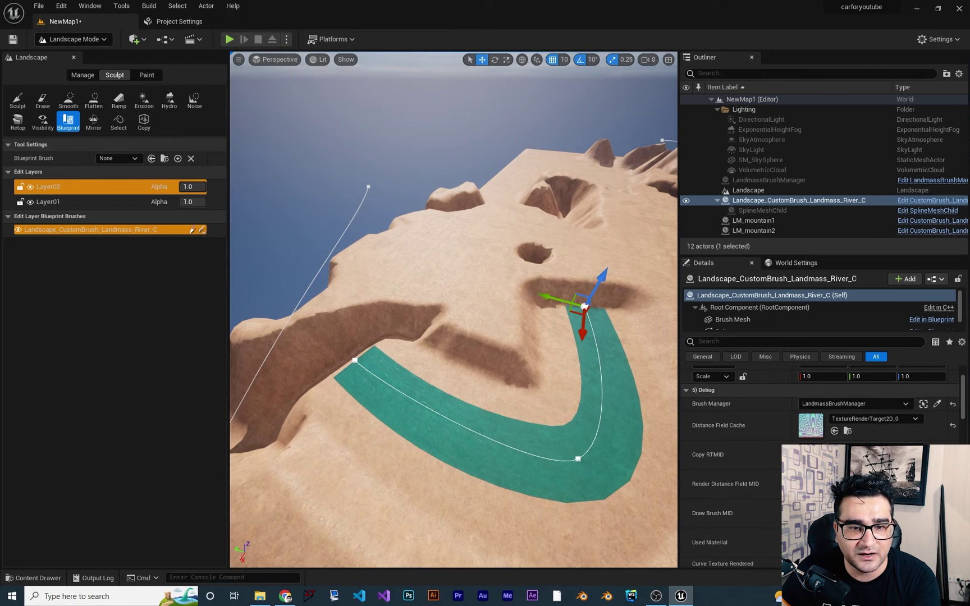
pyautogui.moveTo(571, 468); pyautogui.dragTo(544, 427)
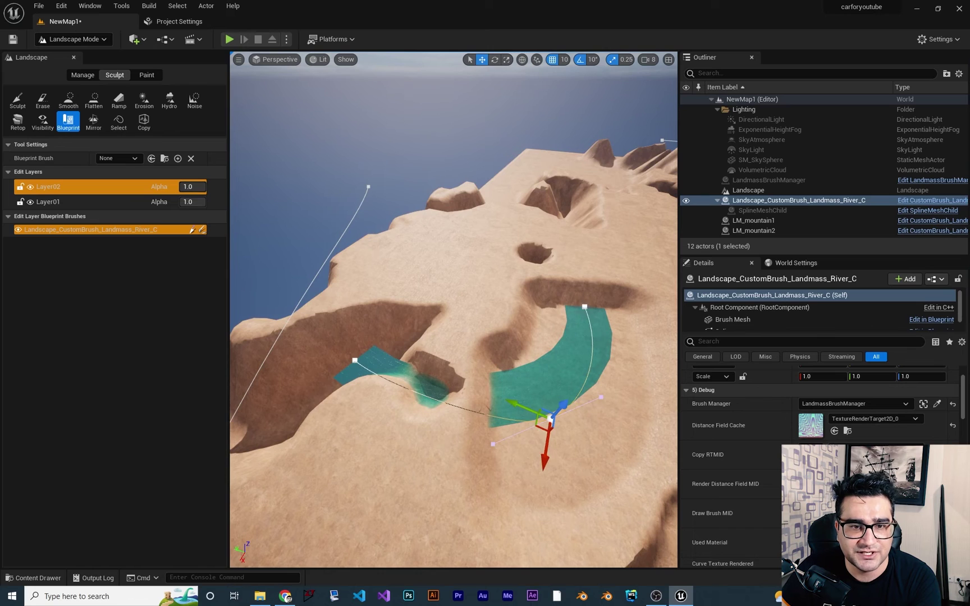
pyautogui.moveTo(575, 310); pyautogui.dragTo(666, 246)
pyautogui.moveTo(585, 329); pyautogui.dragTo(567, 303, button='right')
pyautogui.moveTo(553, 359); pyautogui.dragTo(522, 366, button='right')
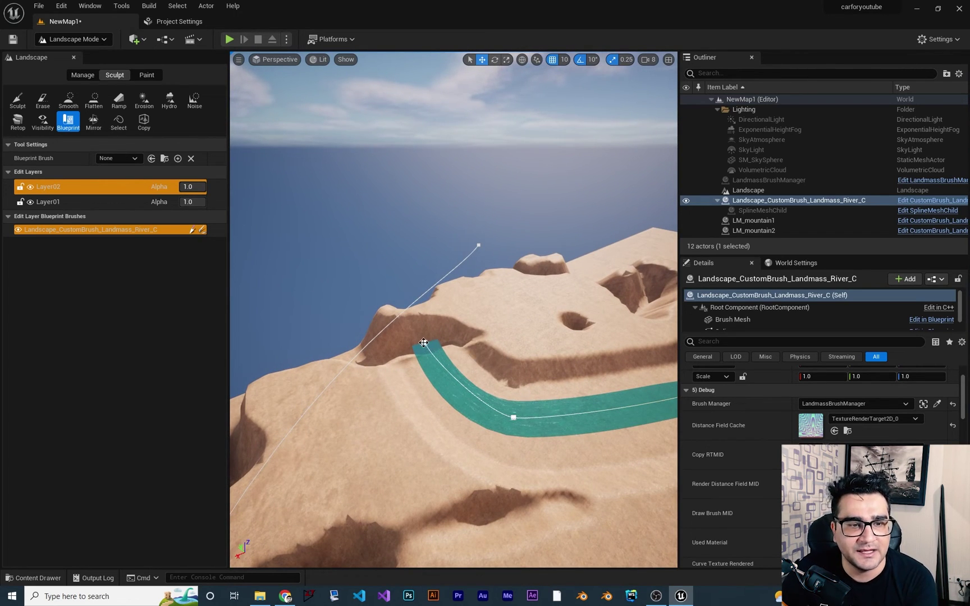
# Move the river spline's cliff-side end point out to the landscape edge and rotate it to align the flow
pyautogui.moveTo(408, 341)
pyautogui.mouseDown()
pyautogui.moveTo(384, 342)
pyautogui.moveTo(427, 335)
pyautogui.mouseUp()
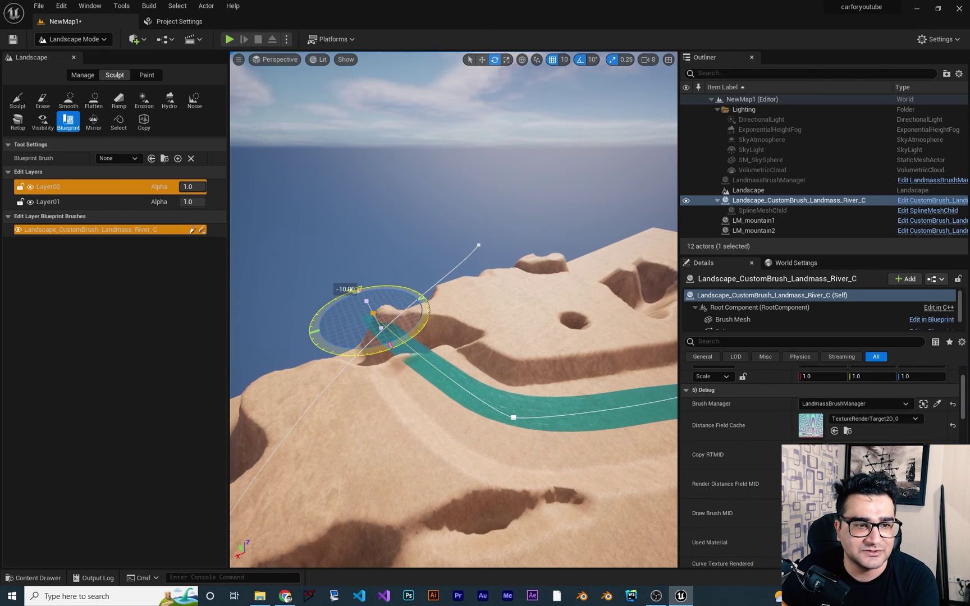
pyautogui.moveTo(438, 342); pyautogui.dragTo(477, 314, button='right')
pyautogui.moveTo(556, 398)
pyautogui.mouseDown(button='right')
pyautogui.moveTo(584, 418)
pyautogui.moveTo(567, 435)
pyautogui.moveTo(556, 398)
pyautogui.mouseUp(button='right')
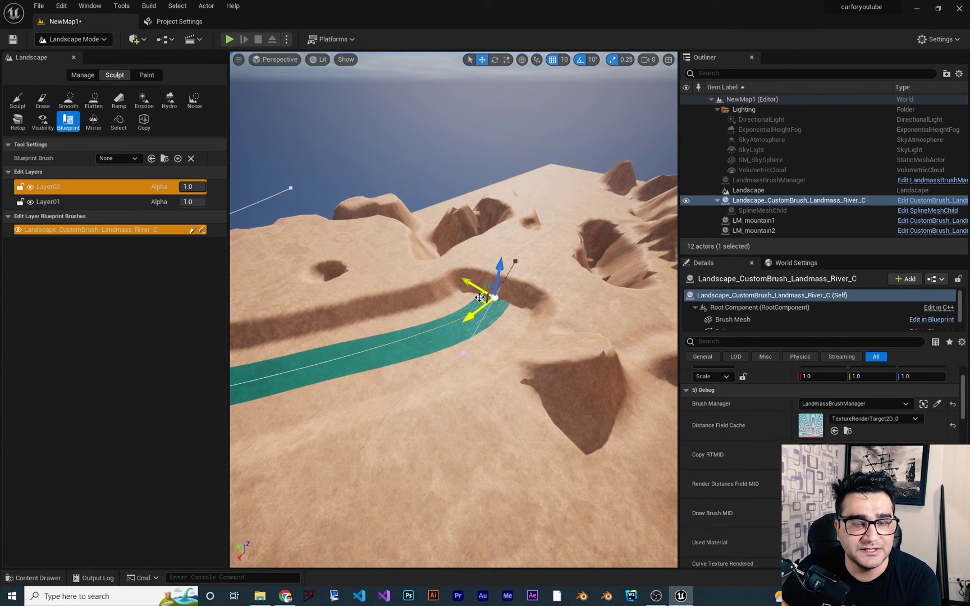
# Extend the opposite end of the river with a new spline point, carrying it past the craters to the far landscape edge
pyautogui.moveTo(480, 297); pyautogui.dragTo(596, 164)
pyautogui.moveTo(596, 164); pyautogui.dragTo(618, 174, button='right')
pyautogui.moveTo(528, 196); pyautogui.dragTo(556, 202, button='right')
# Switch to Select mode and place a Player Start actor on the flat ground beside the river
pyautogui.click(73, 39)
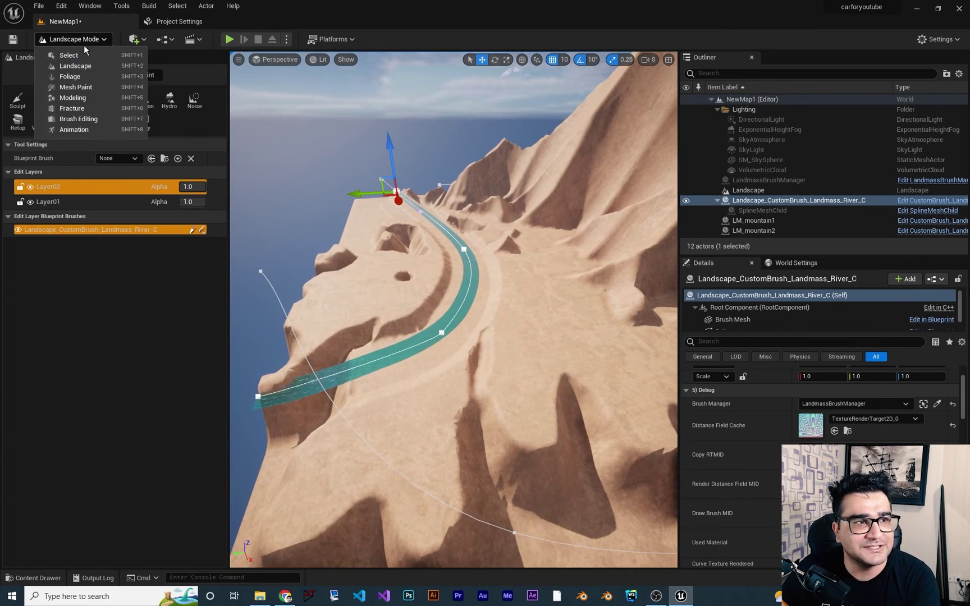
pyautogui.click(68, 57)
pyautogui.moveTo(234, 105)
pyautogui.mouseDown(button='right')
pyautogui.moveTo(247, 73)
pyautogui.moveTo(226, 106)
pyautogui.moveTo(233, 106)
pyautogui.mouseUp(button='right')
pyautogui.click(131, 40)
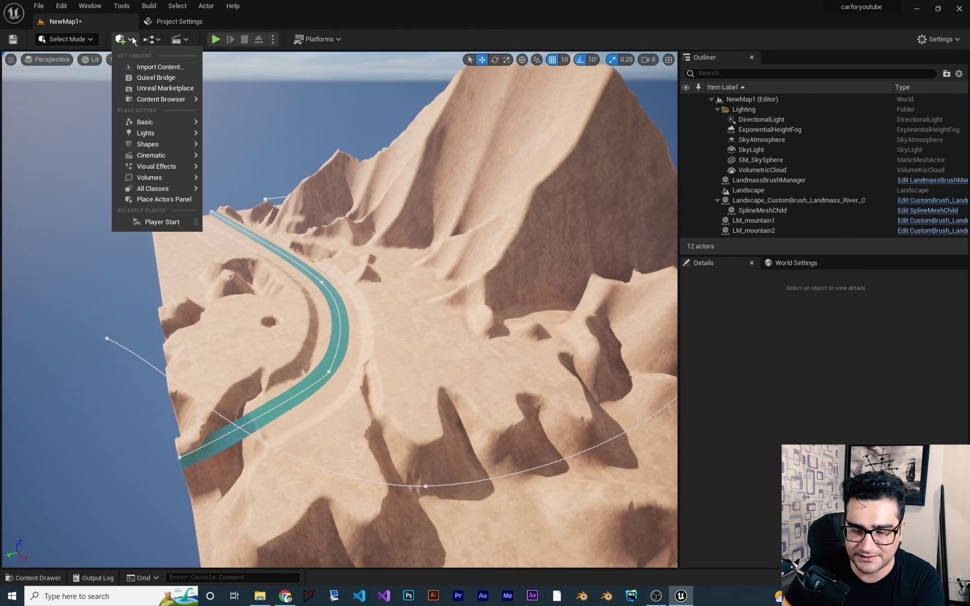
pyautogui.write('player')
pyautogui.moveTo(161, 67); pyautogui.dragTo(399, 324)
pyautogui.press('w')
pyautogui.moveTo(290, 103); pyautogui.dragTo(289, 103, button='right')
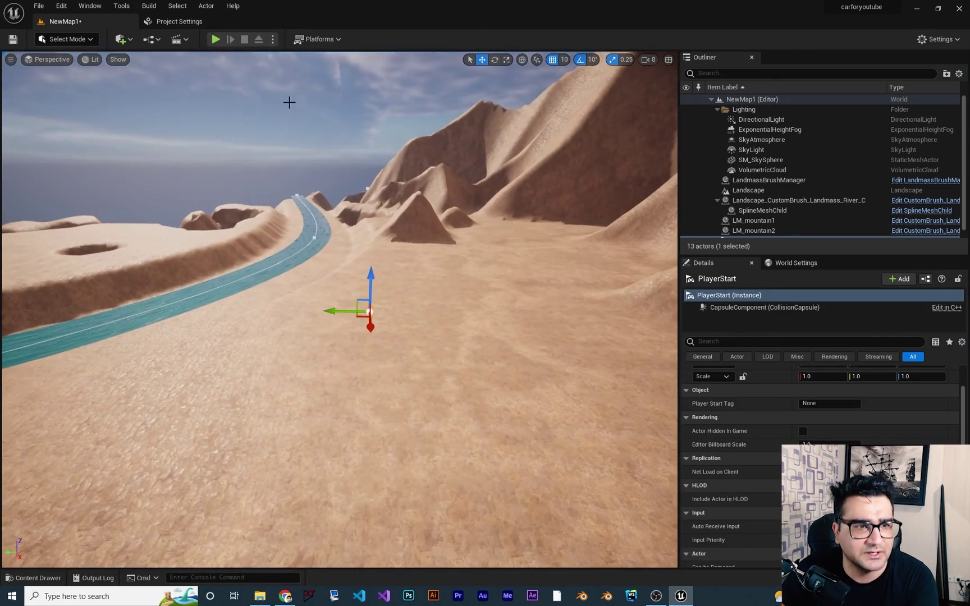
# Play the level and drive the car around the landscape to inspect the river and mountains
pyautogui.click(215, 39)
pyautogui.press('w')
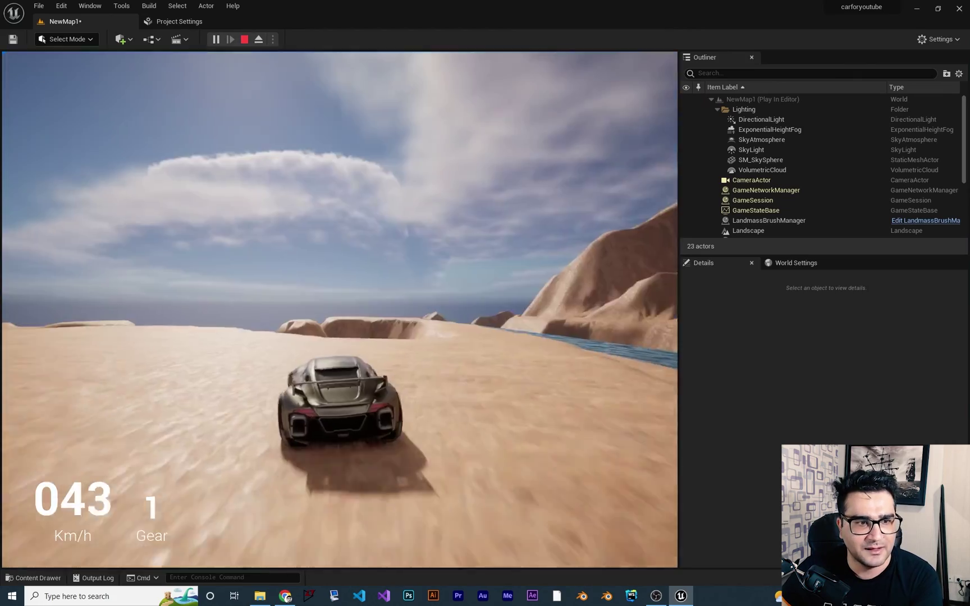
pyautogui.press('a')
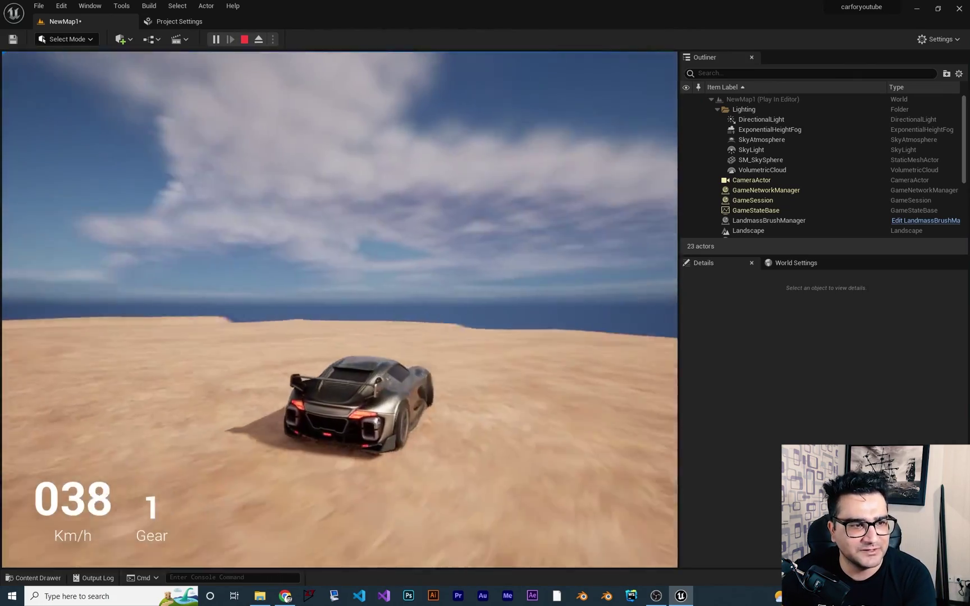
pyautogui.press('d')
pyautogui.press('a')
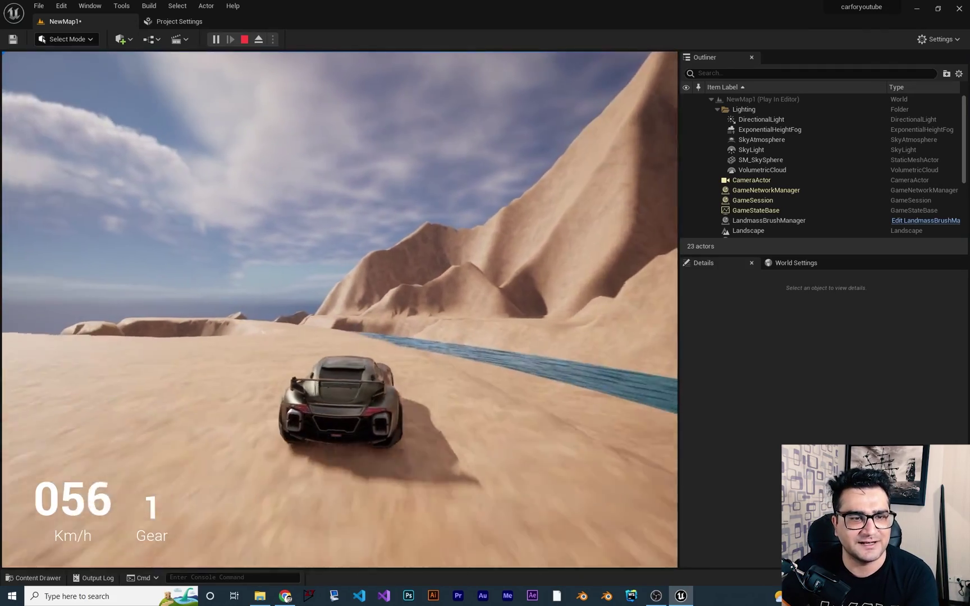
pyautogui.press('a')
pyautogui.press('d')
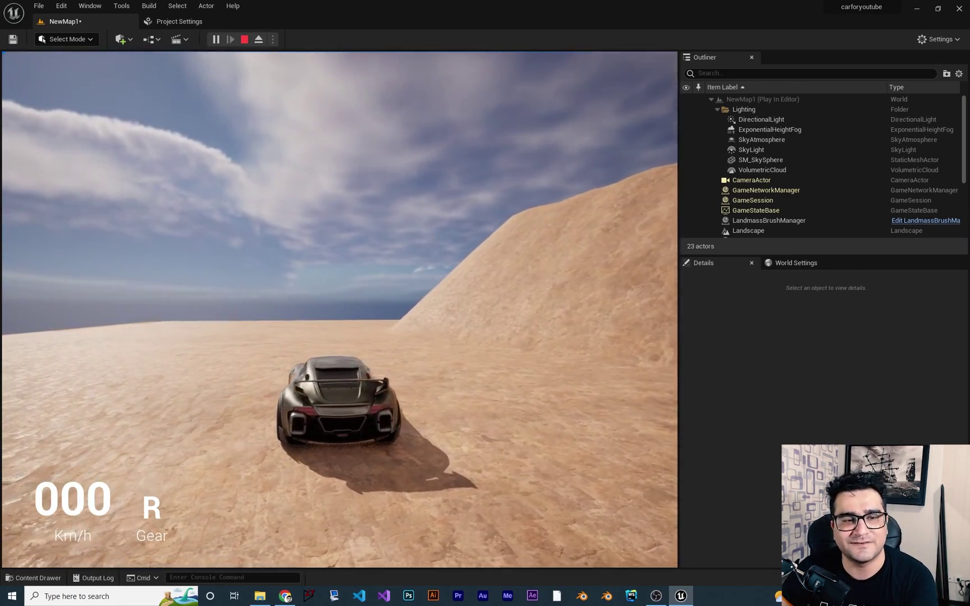
pyautogui.press('w')
pyautogui.press('s')
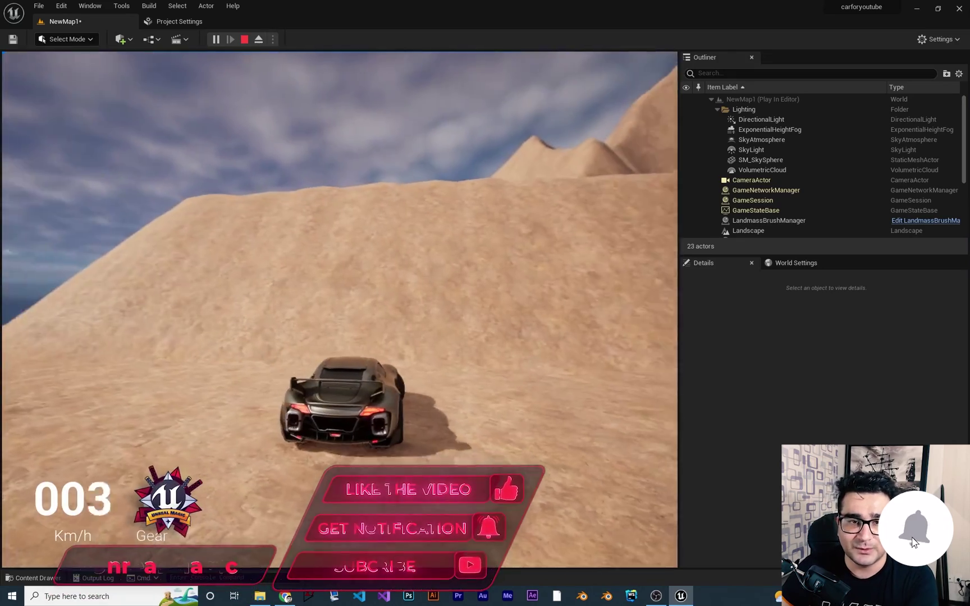